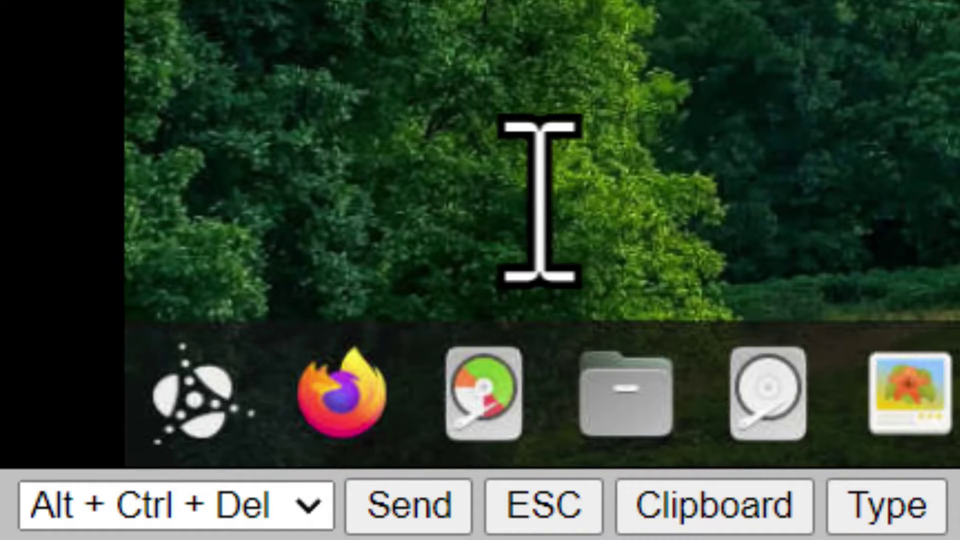
Search the overview for 'term' to bring back the Terminal showing the finished apt install.
click(219, 391)
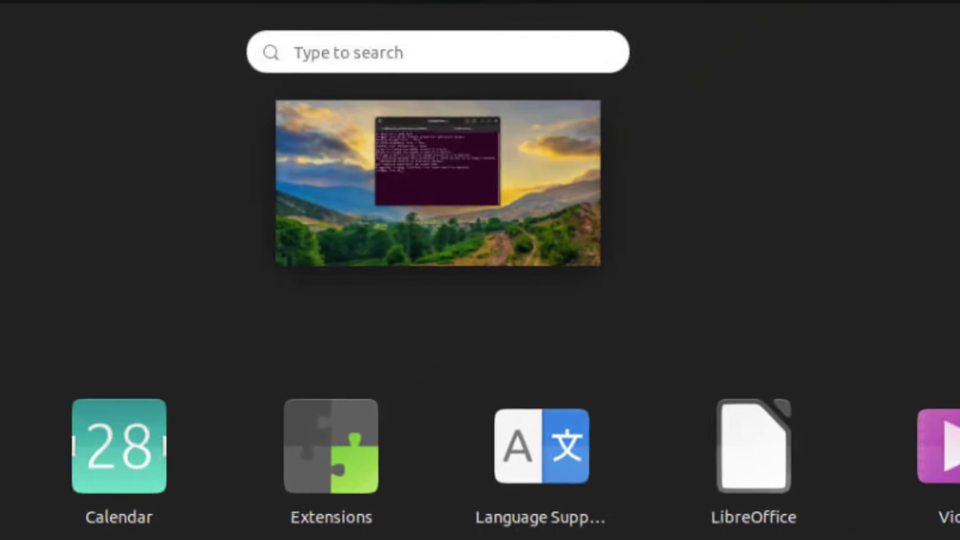
text(t)
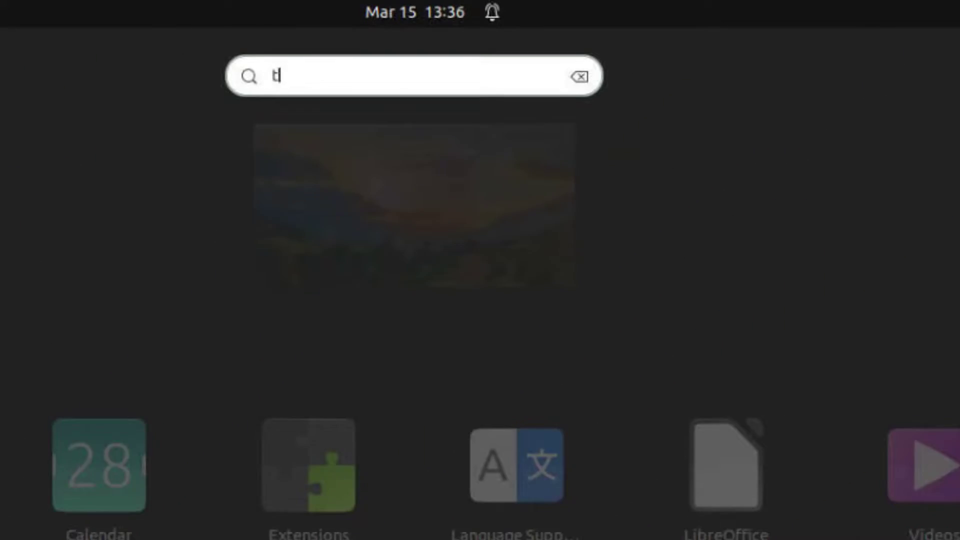
text(erm)
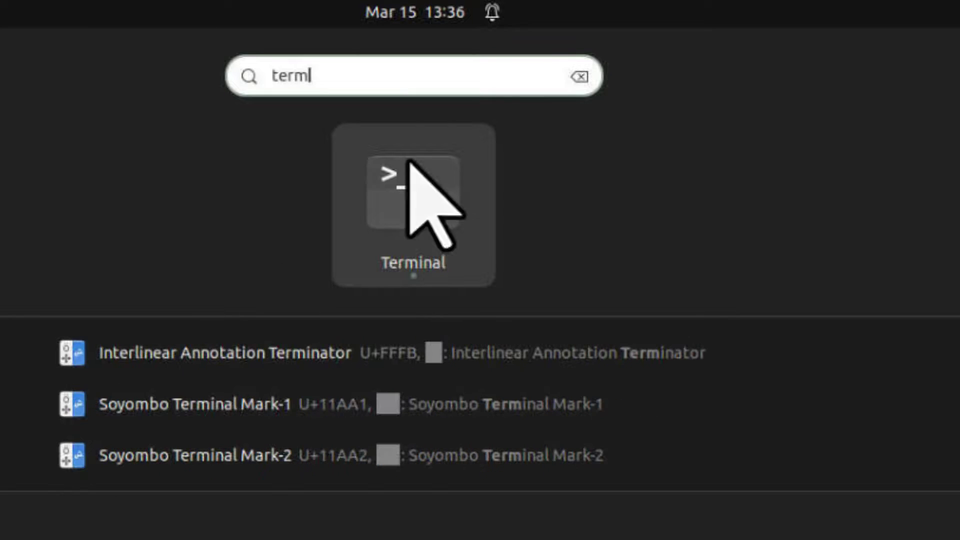
click(436, 199)
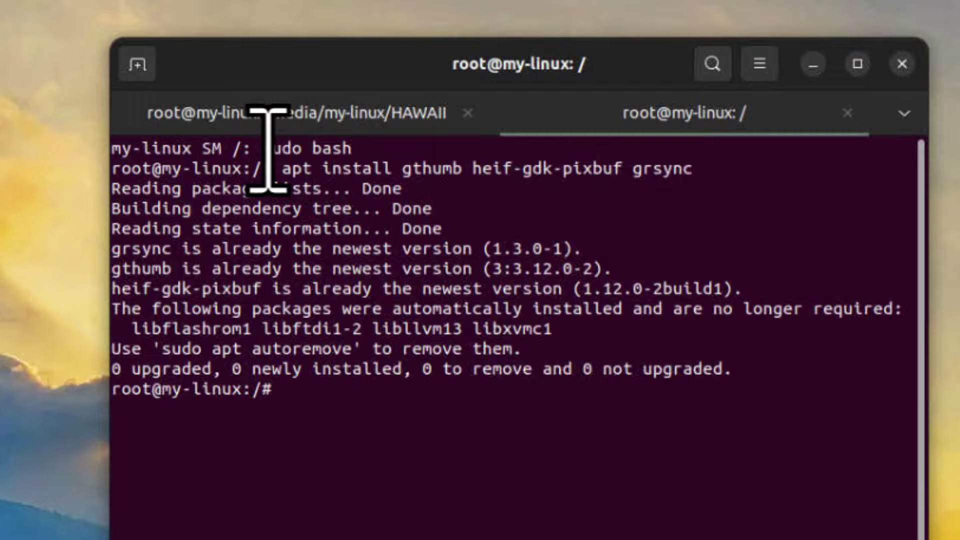
drag(263, 149, 365, 145)
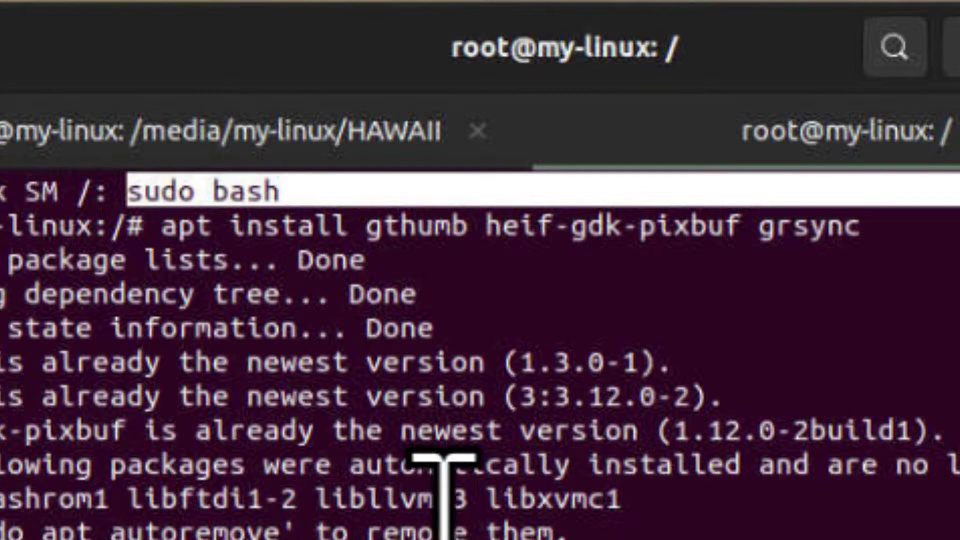
click(355, 480)
drag(164, 228, 873, 225)
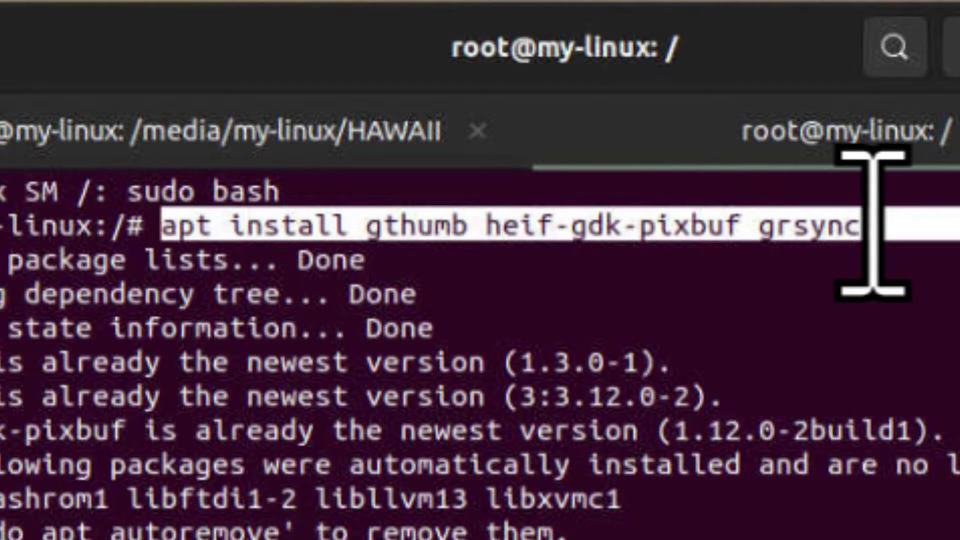
click(406, 237)
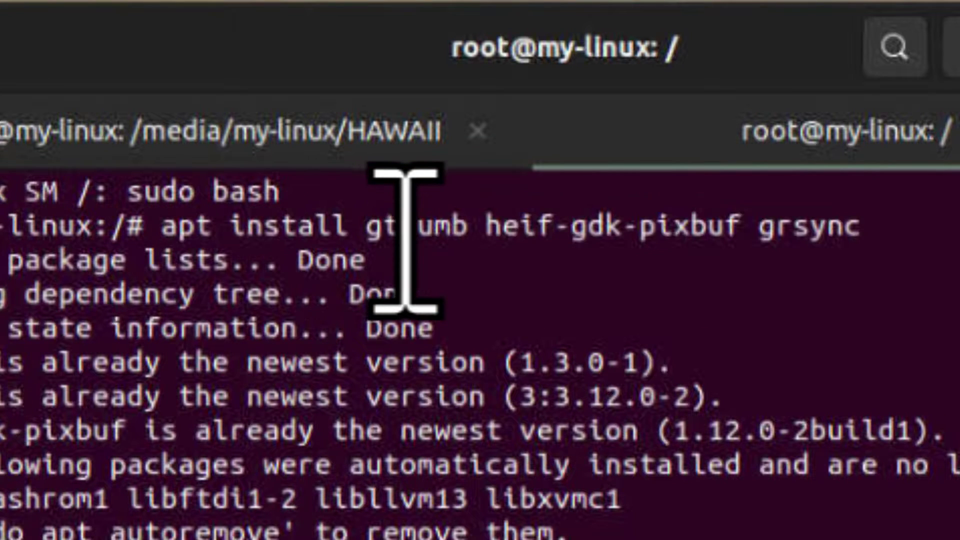
double_click(406, 235)
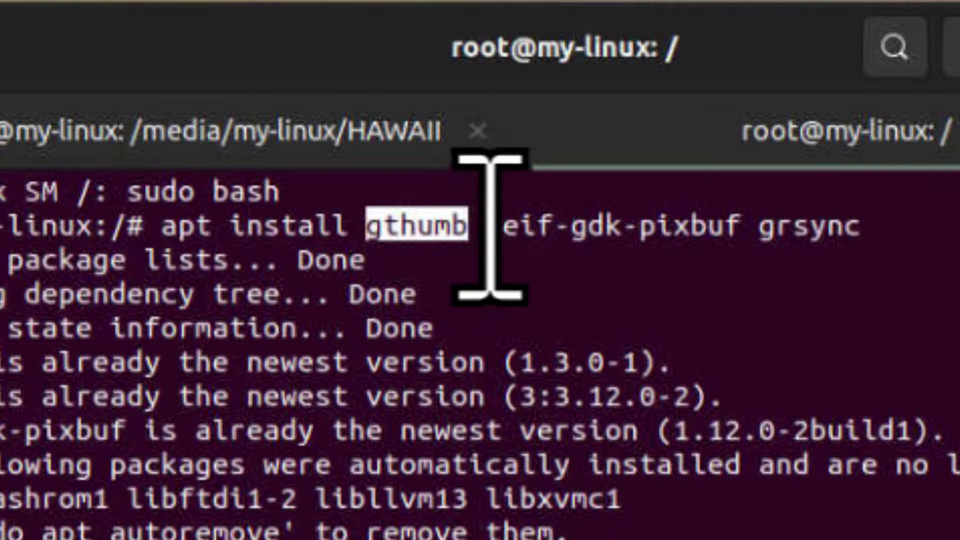
drag(490, 227, 560, 227)
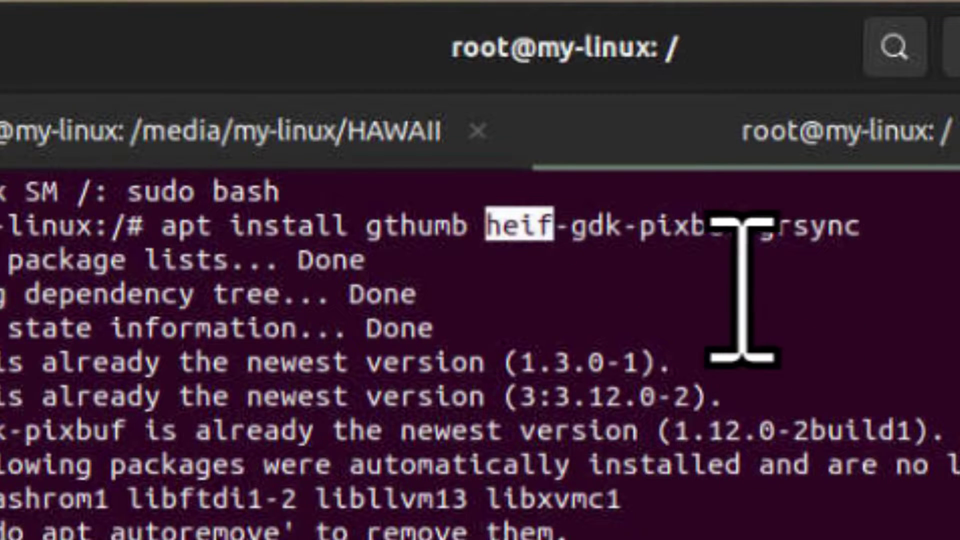
click(857, 280)
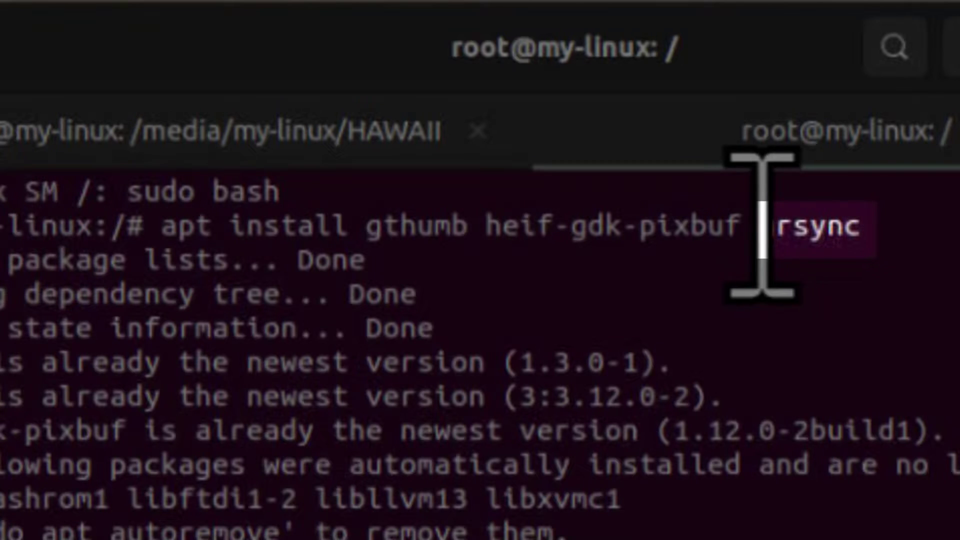
drag(764, 227, 916, 232)
click(912, 270)
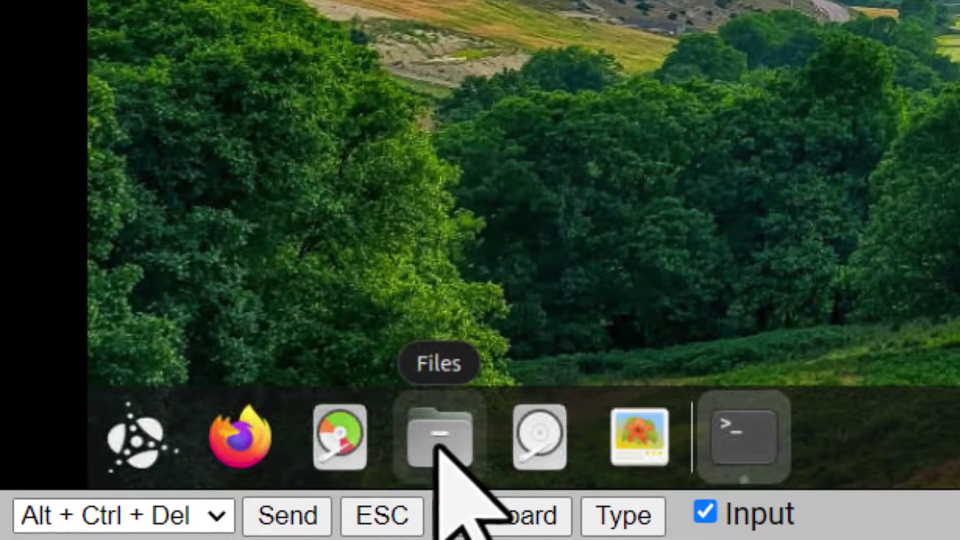
Open Files and browse the connected iPhone's storage, then the HAWAII drive.
click(438, 446)
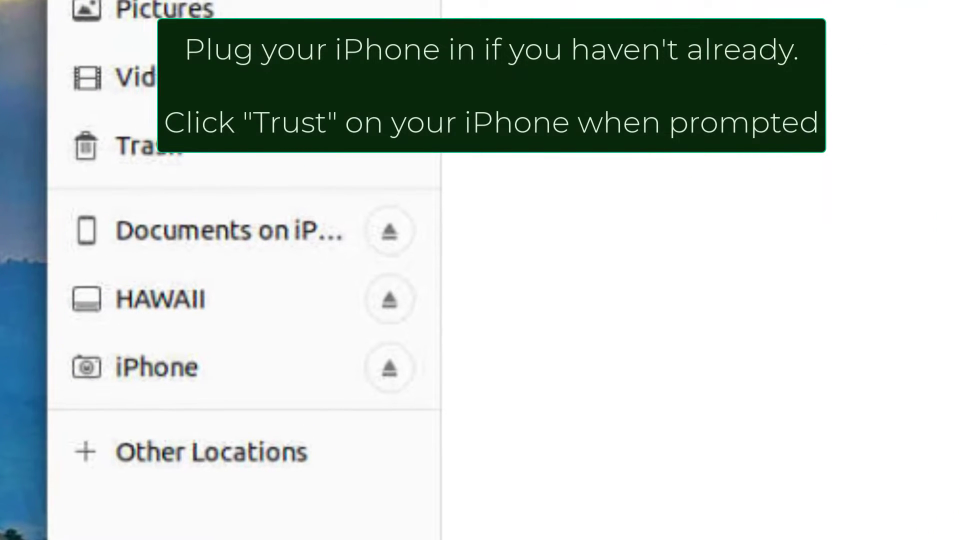
click(150, 373)
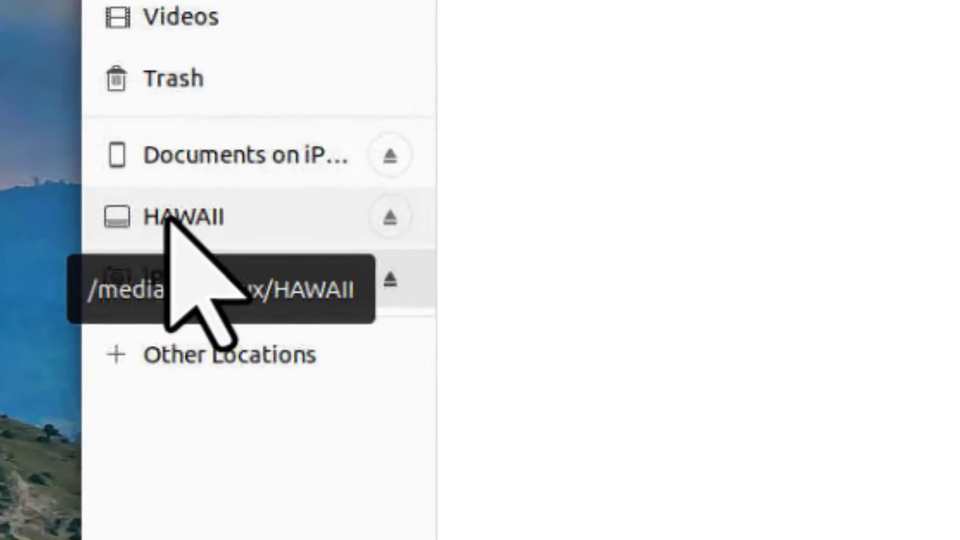
click(234, 276)
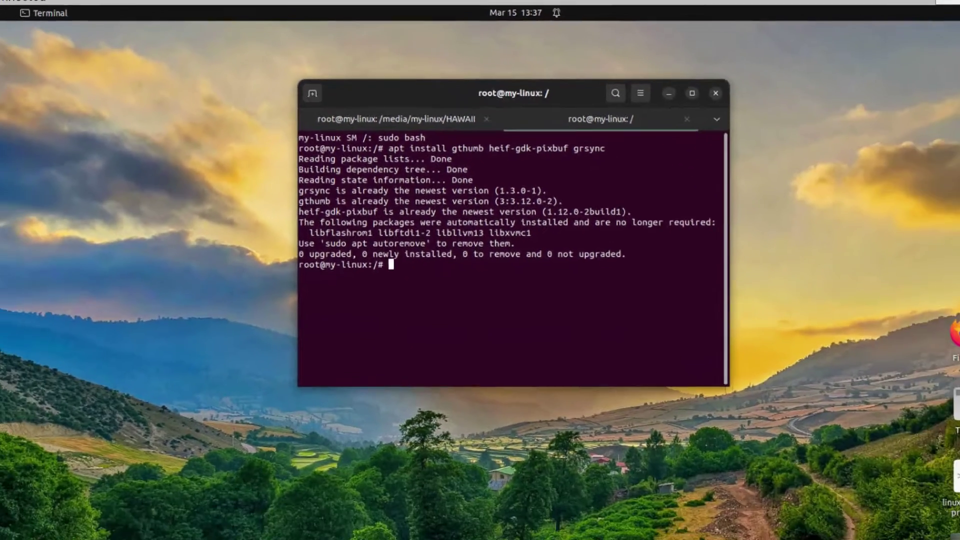
Find Grsync with an 'rsy' search, add it to Favorites, and launch it.
click(45, 507)
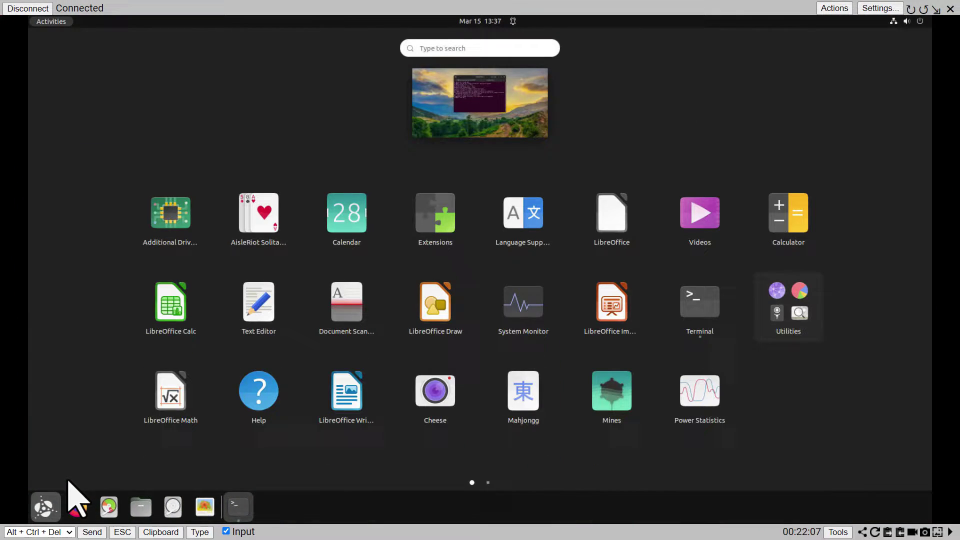
text(rsy)
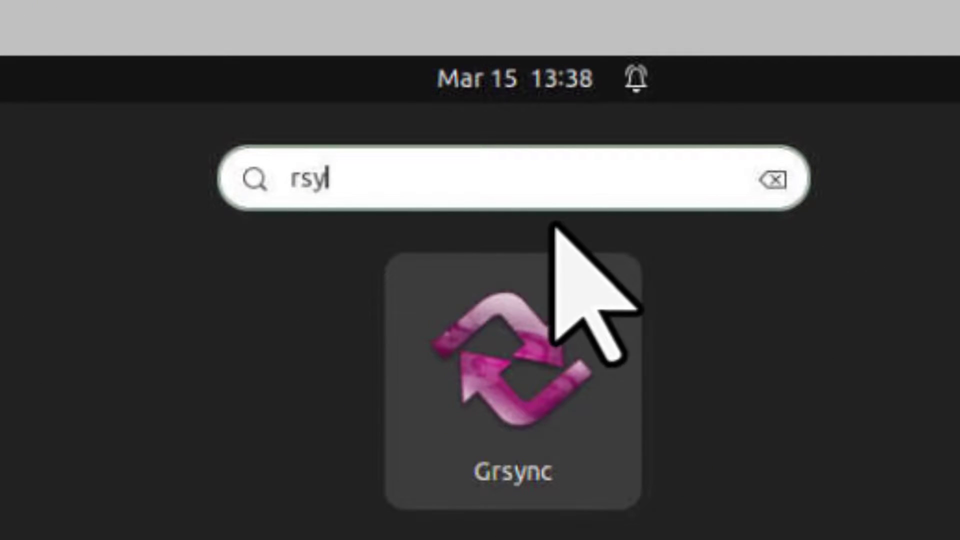
double_click(299, 200)
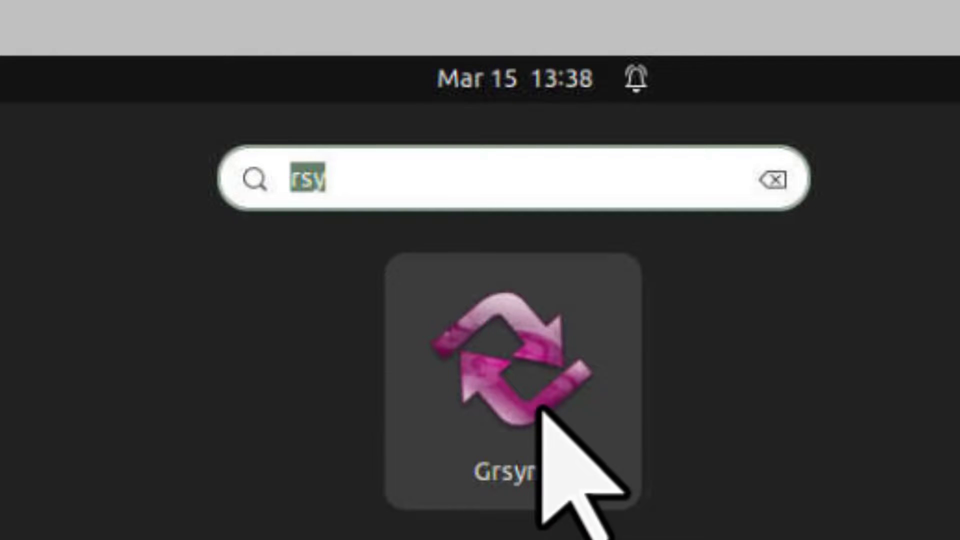
right_click(550, 385)
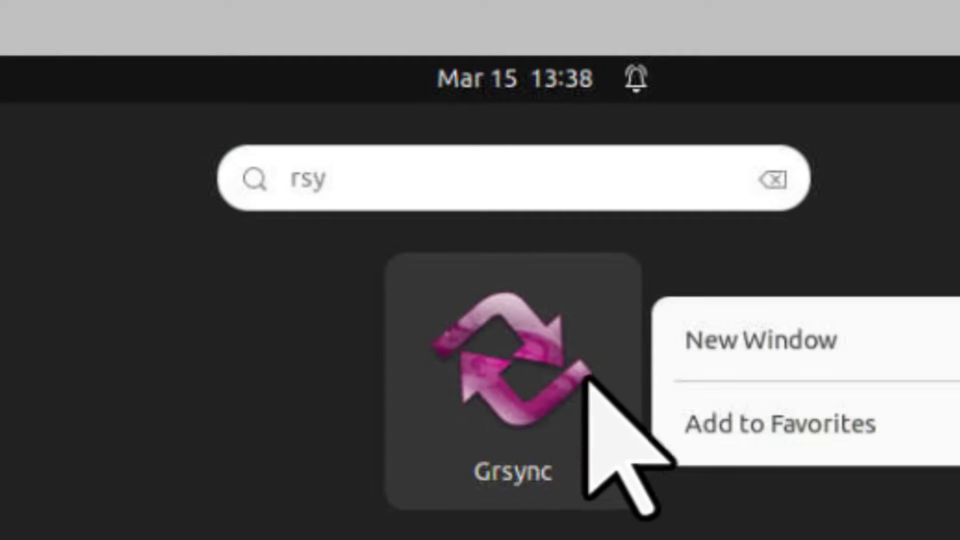
click(771, 400)
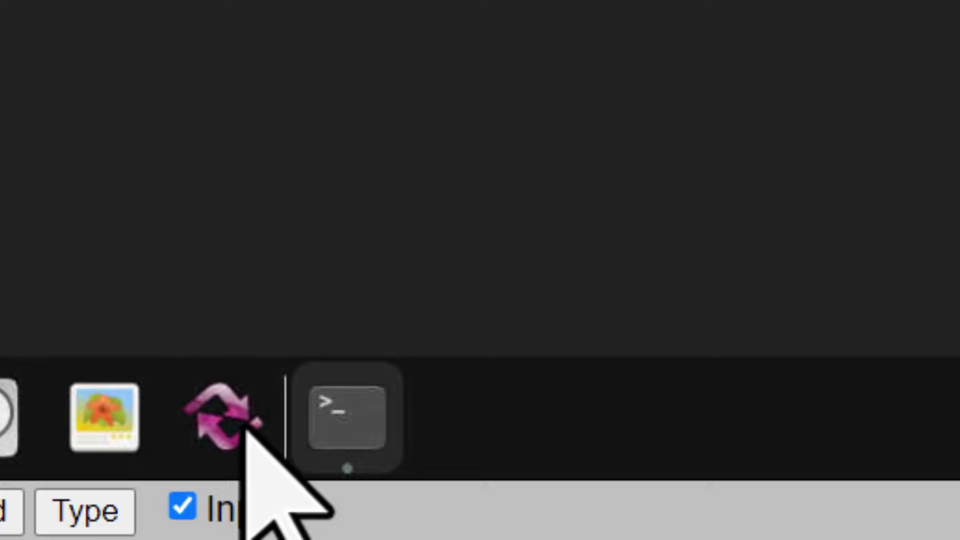
click(487, 98)
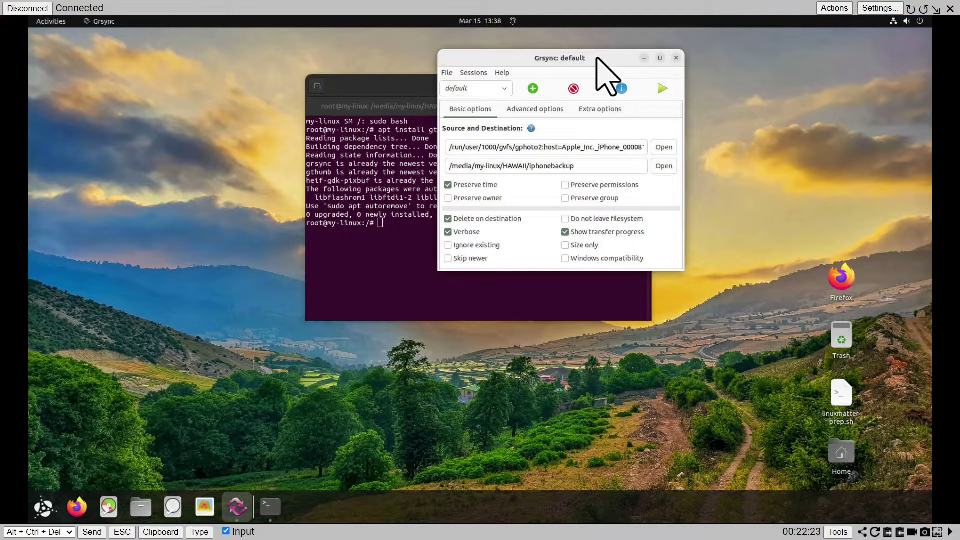
Move and enlarge the Grsync window so the full source and destination paths are visible.
drag(544, 66, 467, 64)
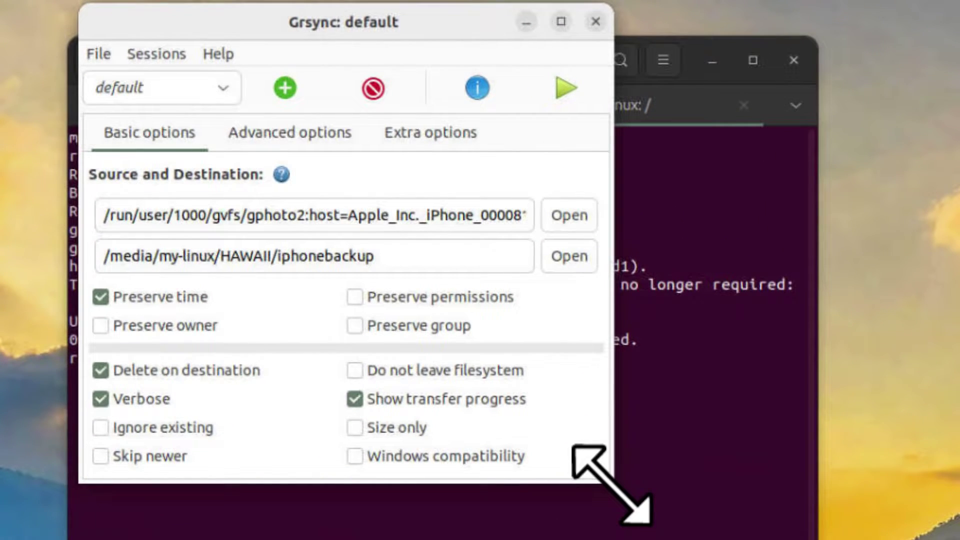
drag(610, 482, 862, 539)
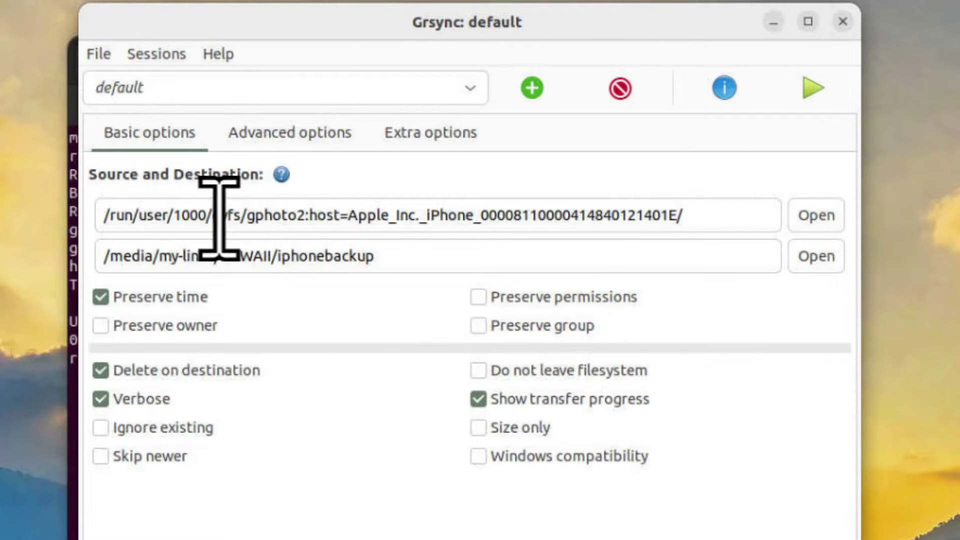
drag(694, 218, 34, 215)
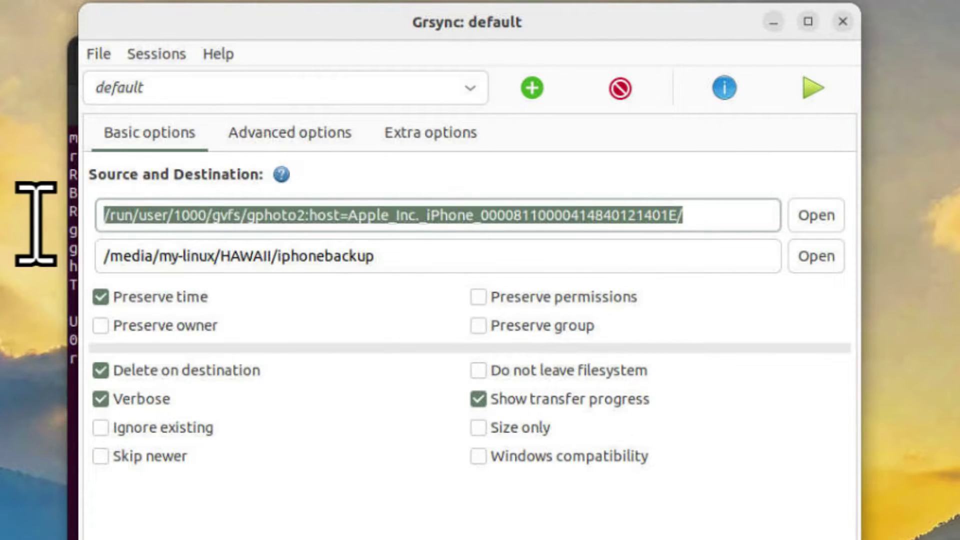
drag(375, 257, 12, 257)
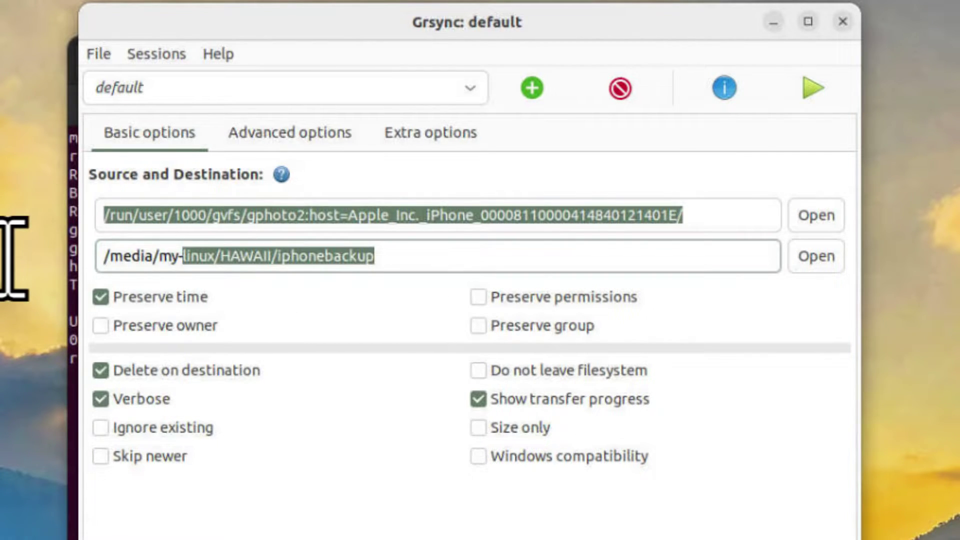
Re-pick the iPhone as the Grsync sync source through the source Browse dialog.
click(816, 215)
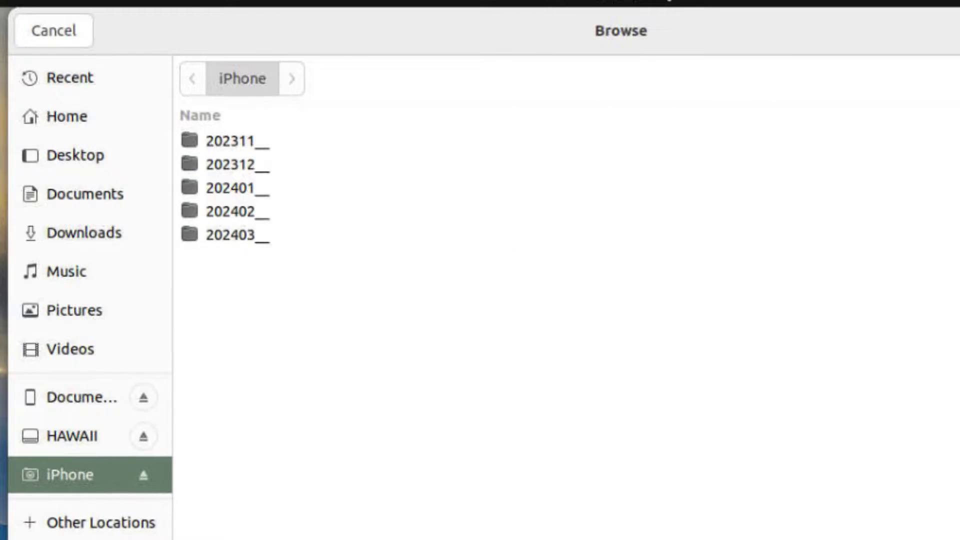
click(69, 405)
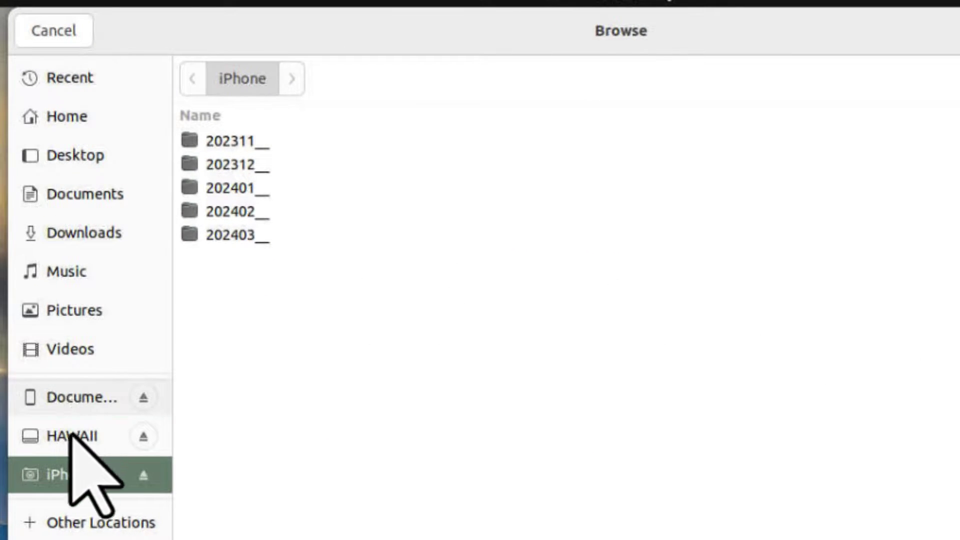
click(66, 435)
click(66, 476)
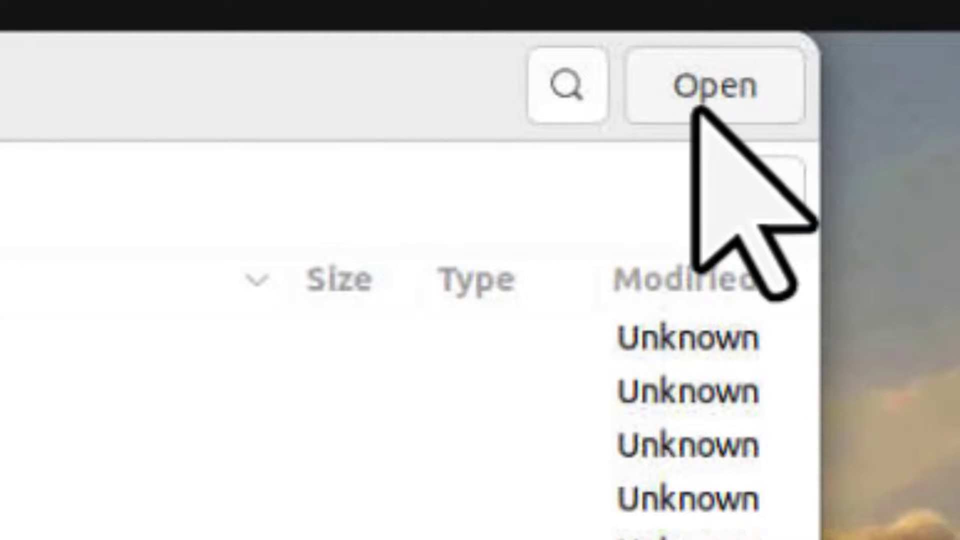
click(696, 107)
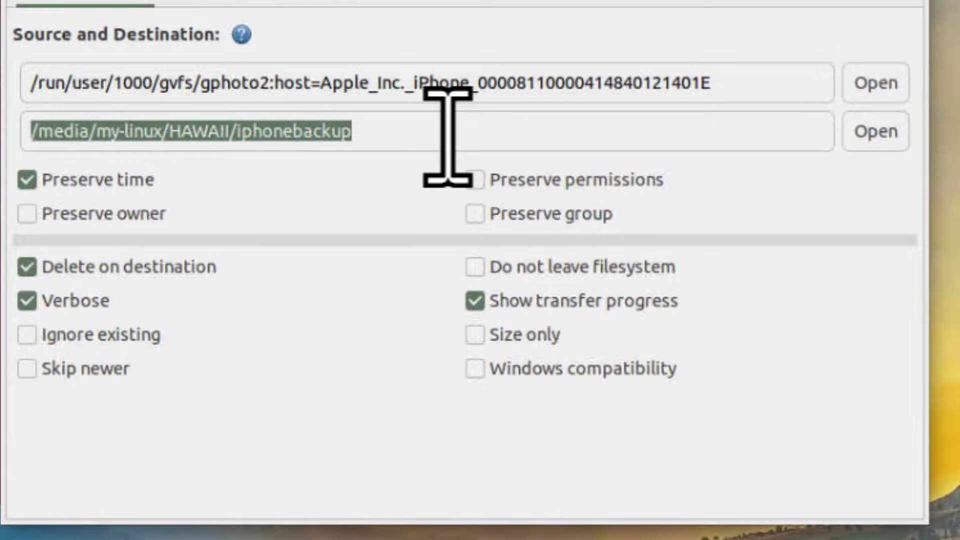
Browse to HAWAII > iphonebackup and confirm it as Grsync's destination folder.
click(537, 131)
click(872, 131)
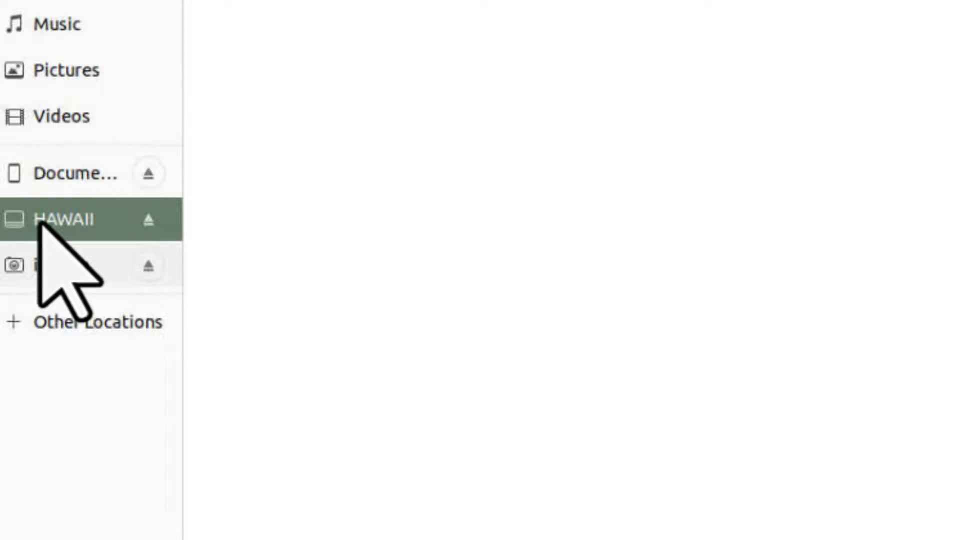
double_click(196, 40)
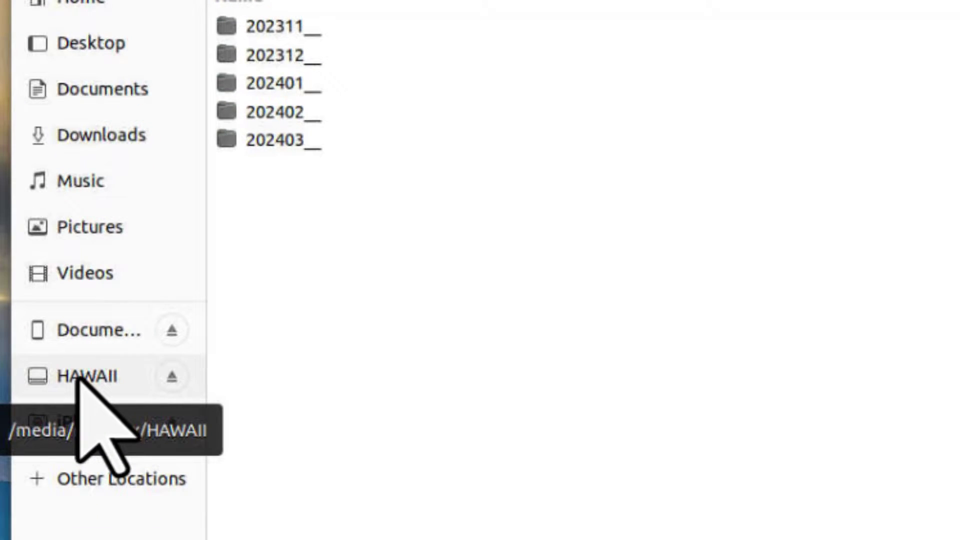
click(78, 383)
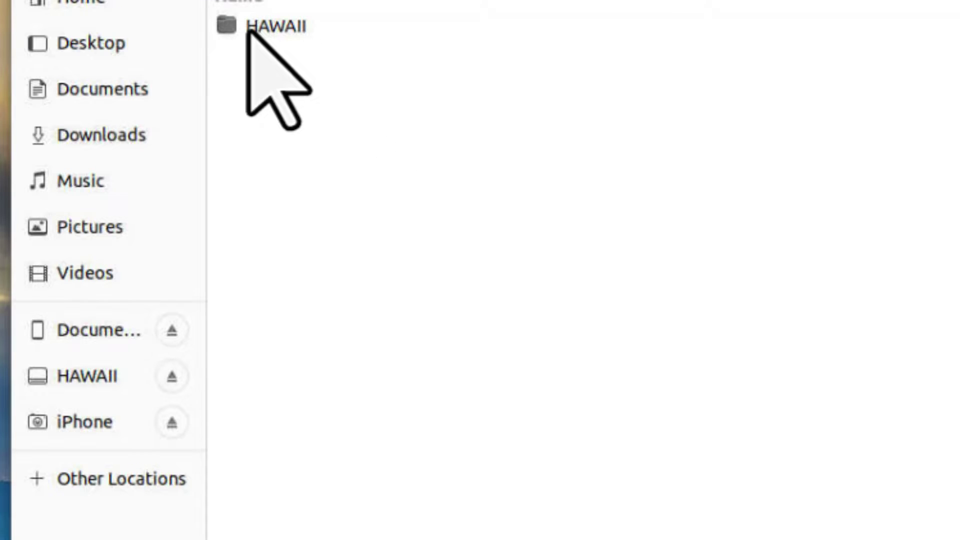
double_click(260, 26)
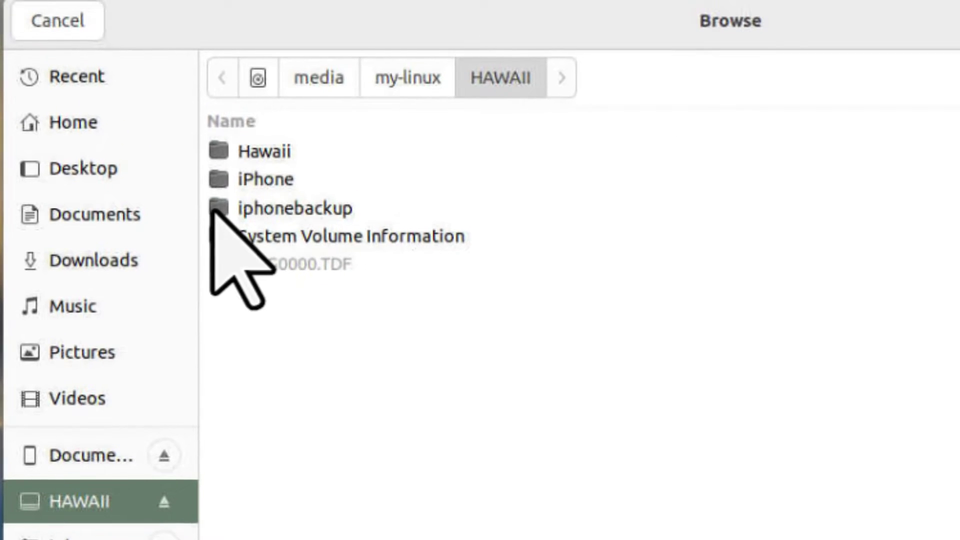
double_click(220, 207)
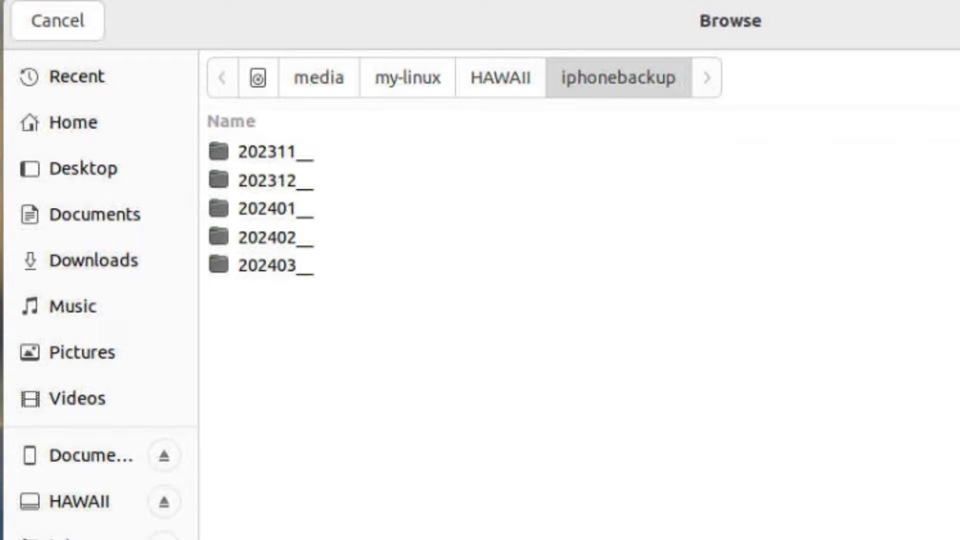
key(Return)
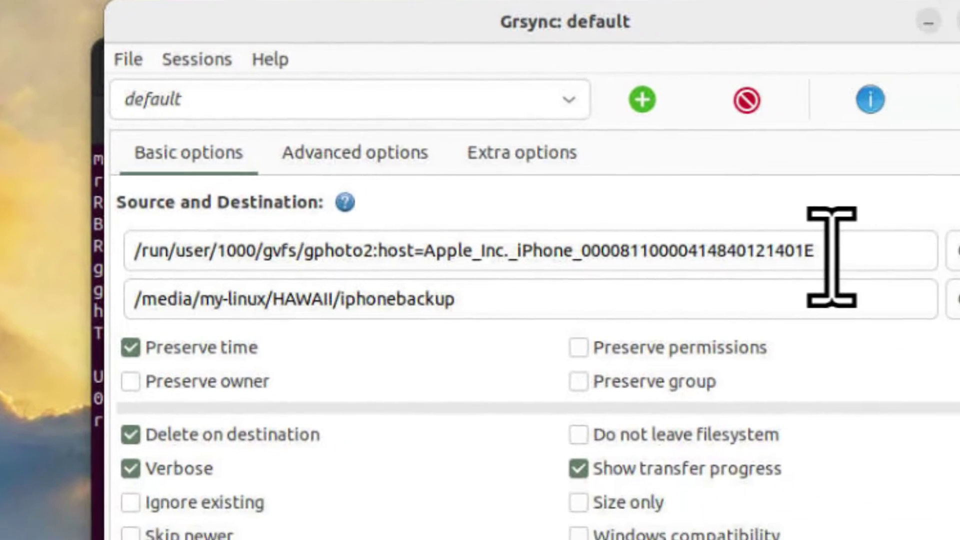
Add a trailing slash to the end of the iPhone source path.
click(831, 255)
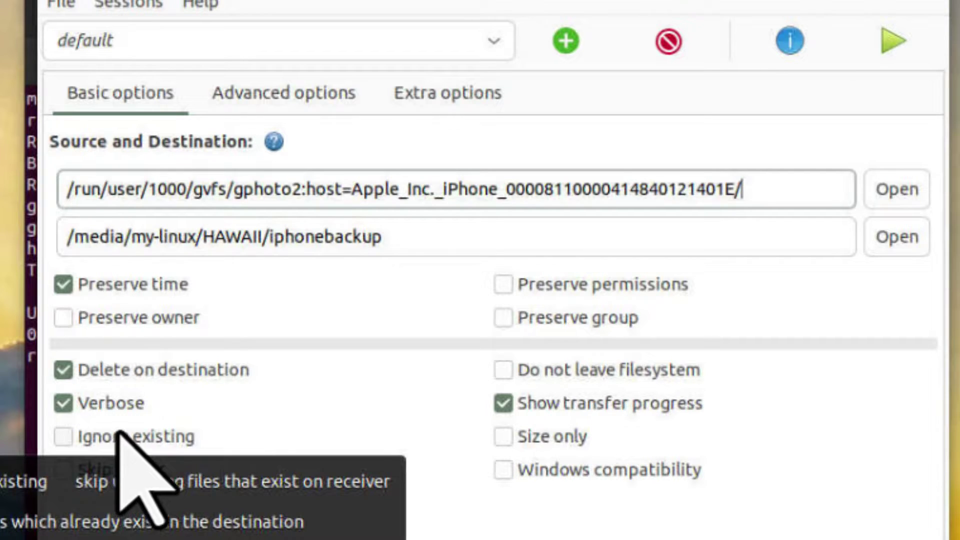
Review the Advanced options, then uncheck Delete on destination in Basic options.
click(273, 98)
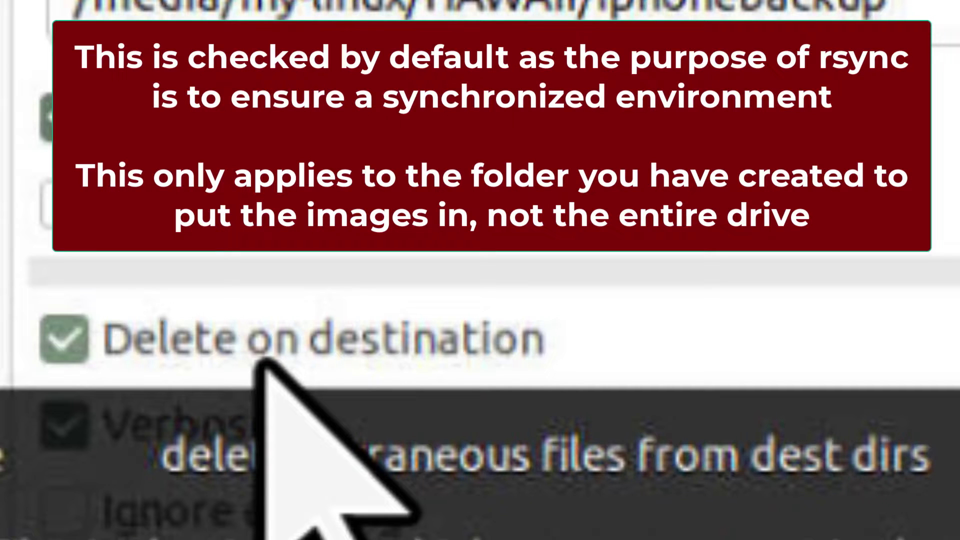
click(61, 351)
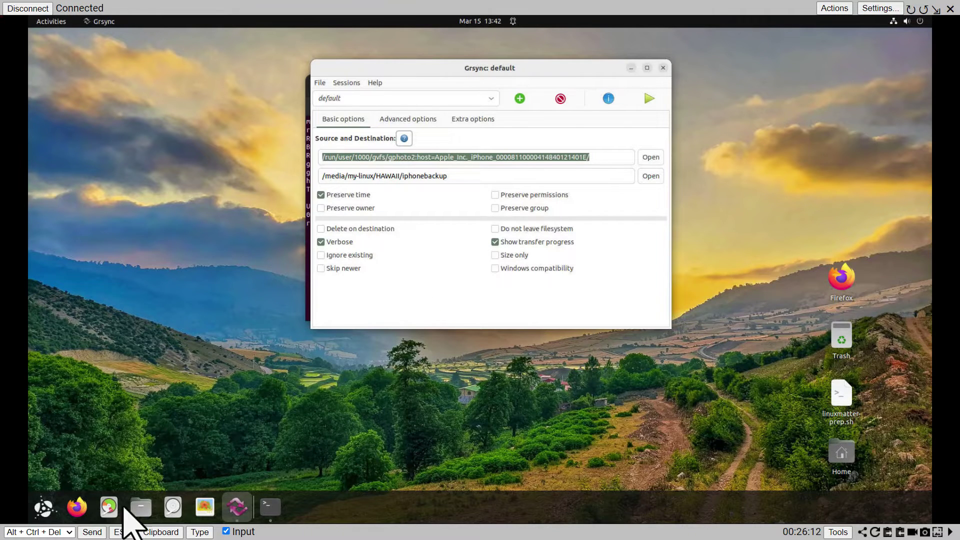
click(141, 506)
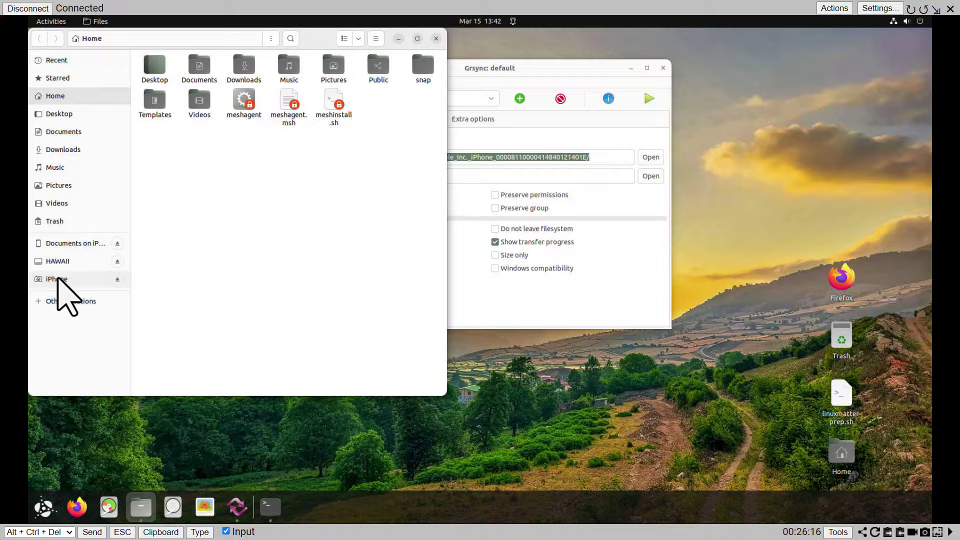
click(58, 279)
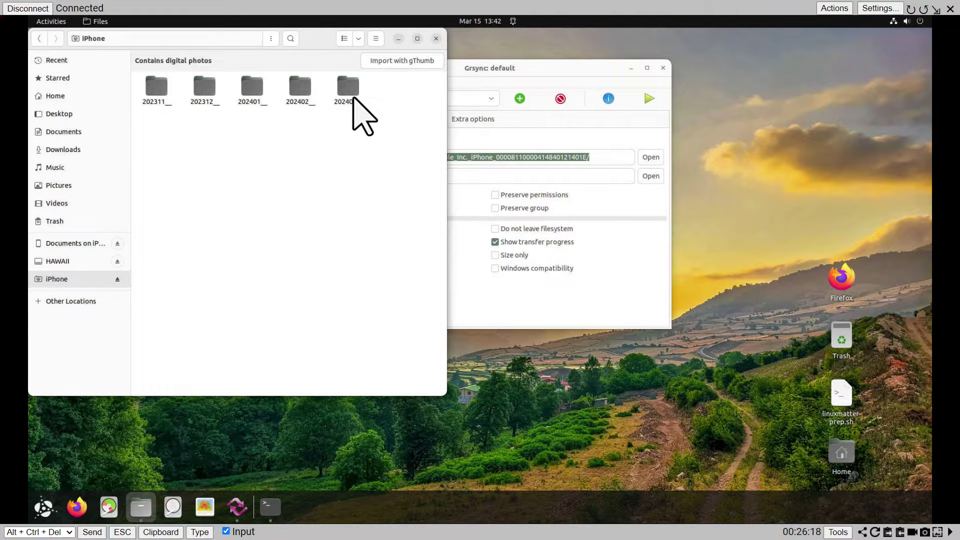
double_click(353, 94)
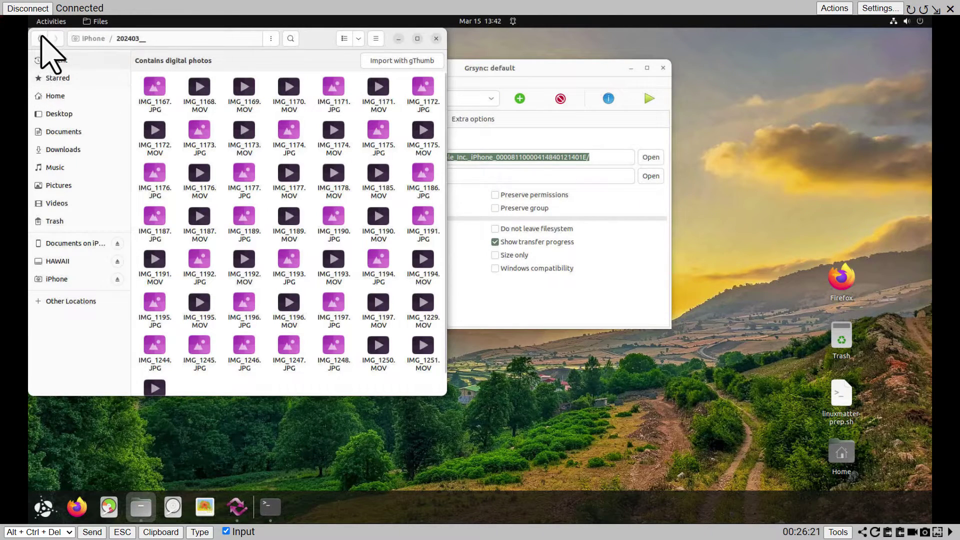
click(39, 39)
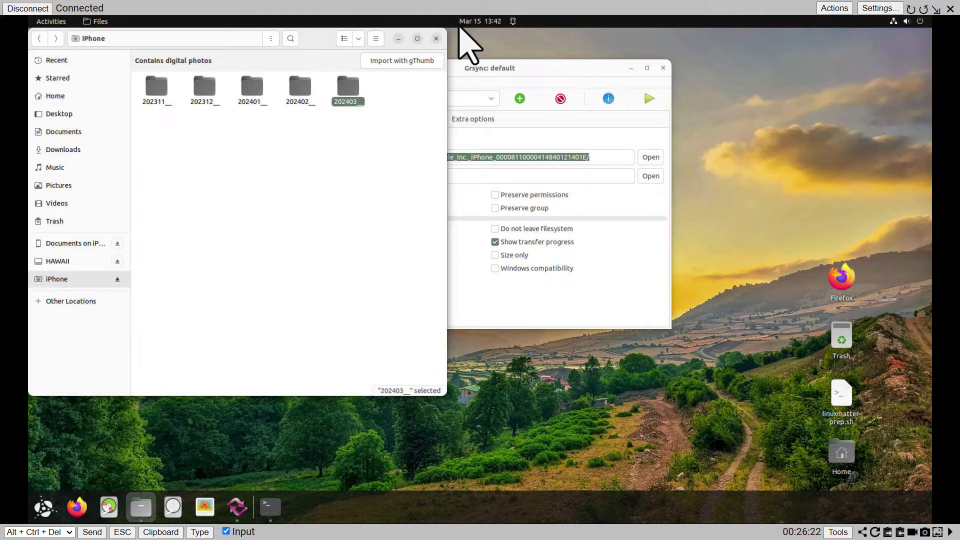
click(436, 39)
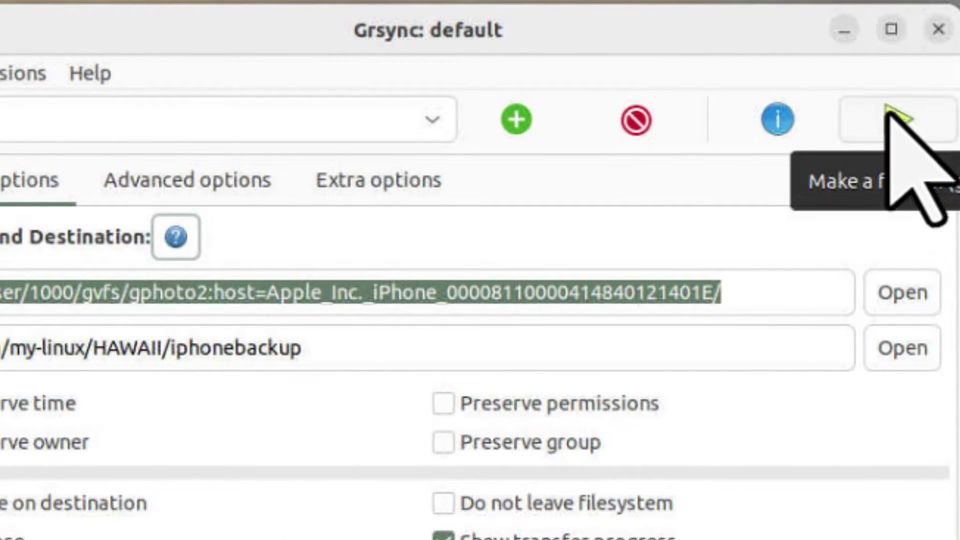
Run the sync and expand the Rsync output to watch files like IMG_0286.JPG copy.
click(895, 118)
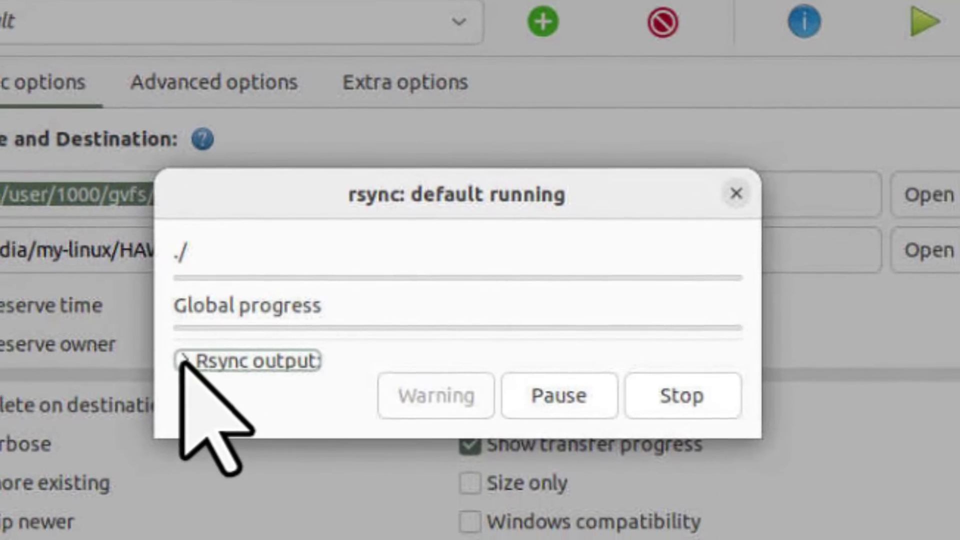
click(182, 360)
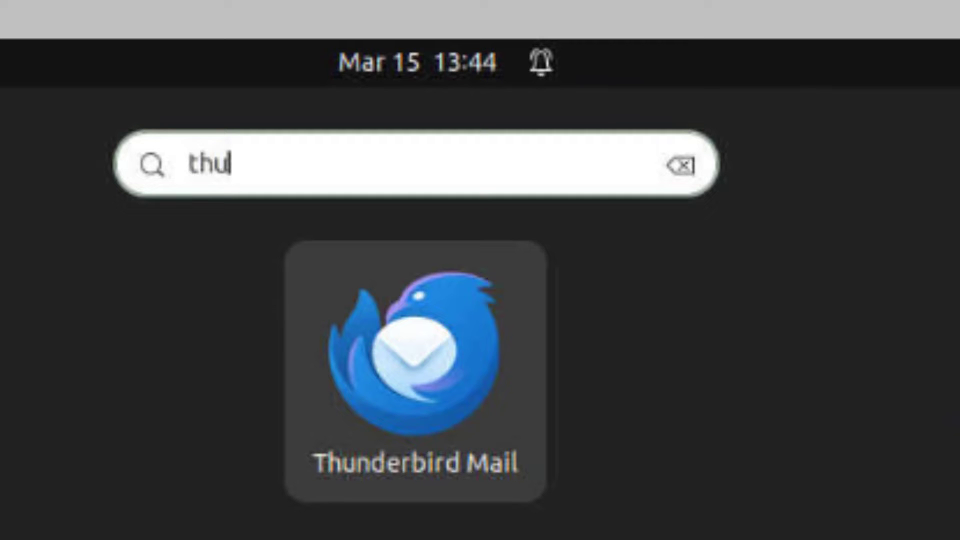
Launch gThumb via a 'gthum' search and expand the iPhone to list its dated folders 202311_–202403_.
key(ctrl+a)
text(gth)
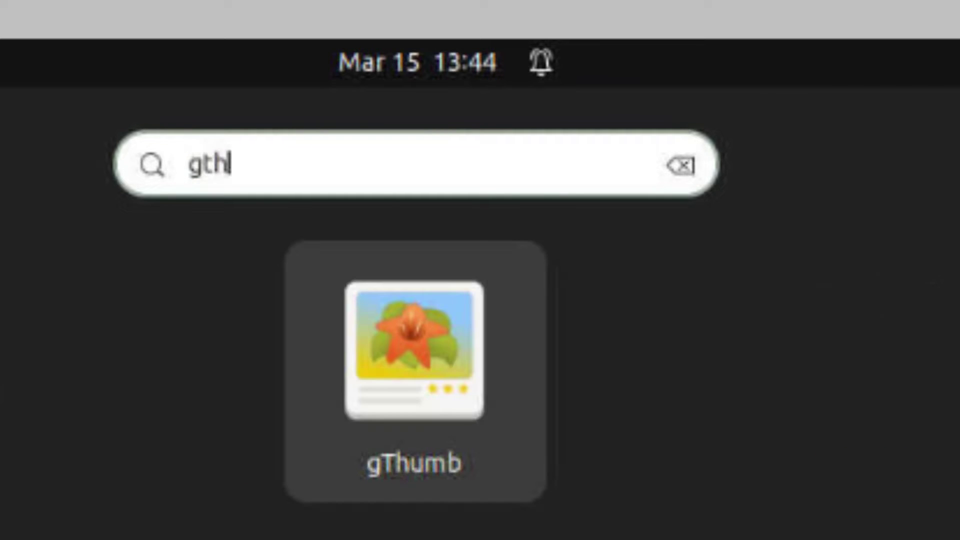
text(um)
click(435, 344)
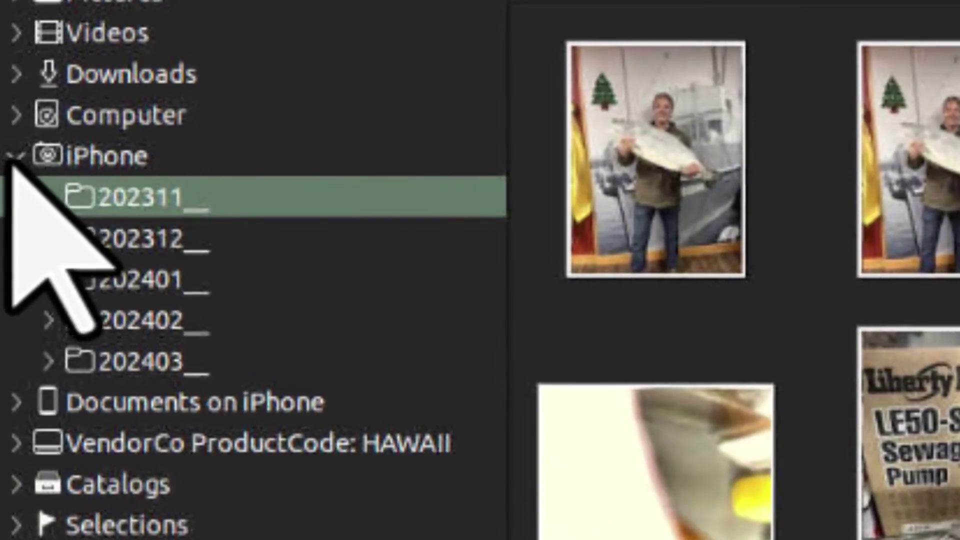
click(7, 189)
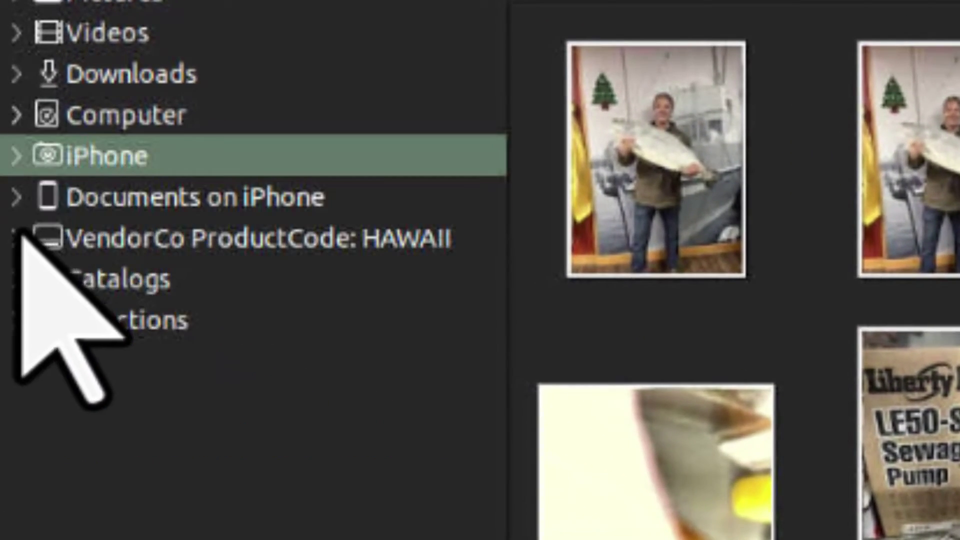
click(18, 156)
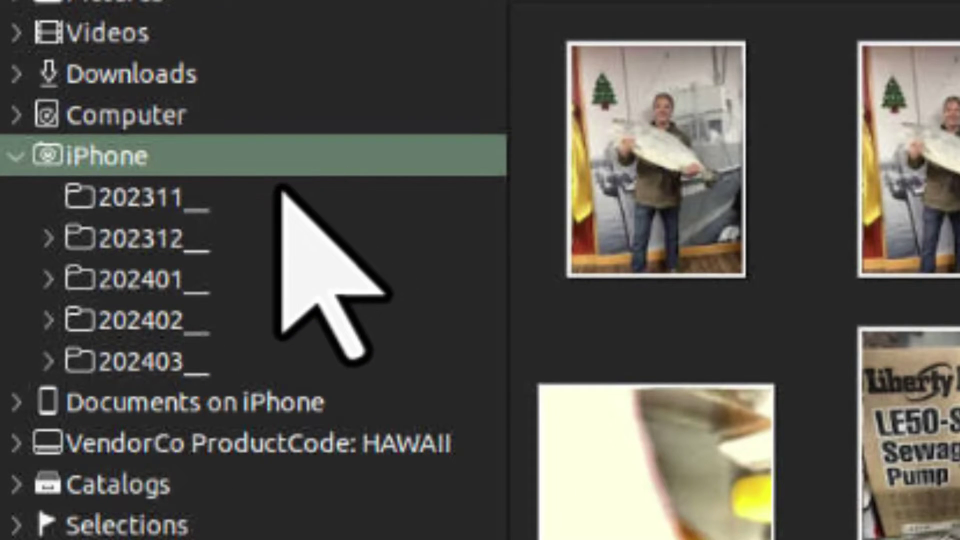
Move the 202311_ folder into the iPhone folder on the HAWAII drive with Move to….
right_click(142, 188)
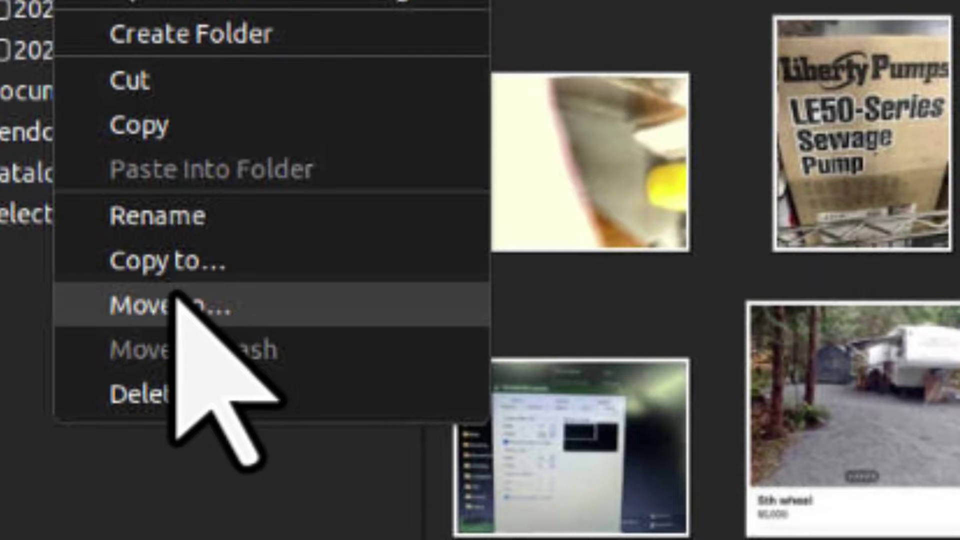
click(174, 295)
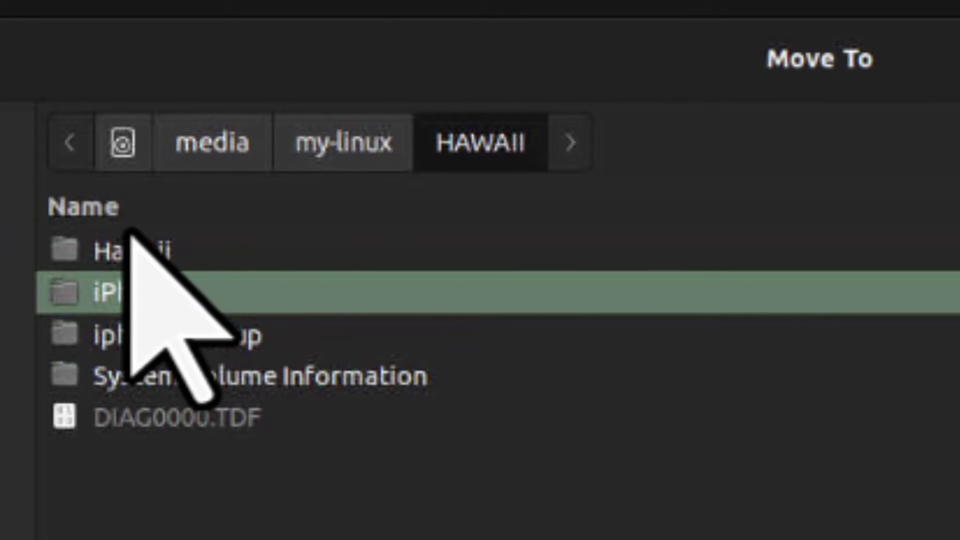
click(119, 217)
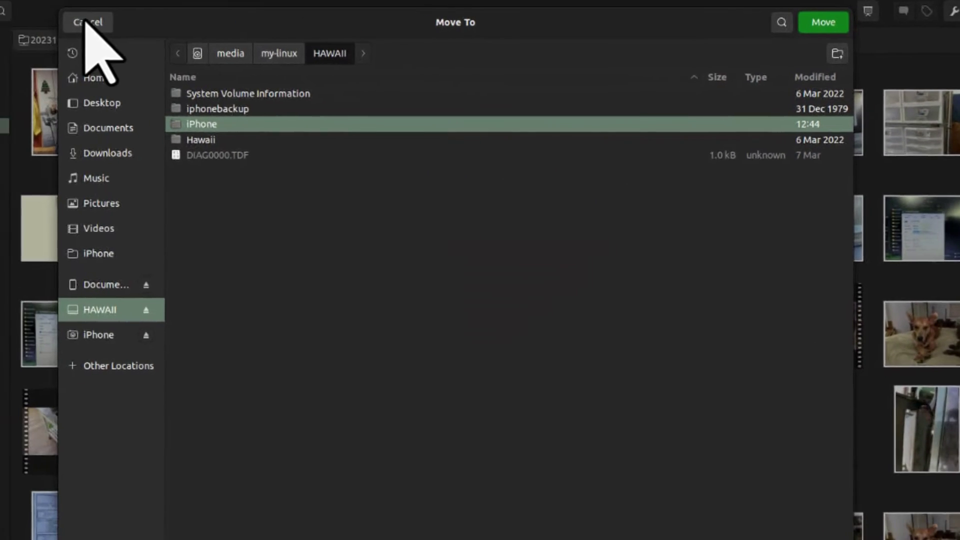
click(88, 23)
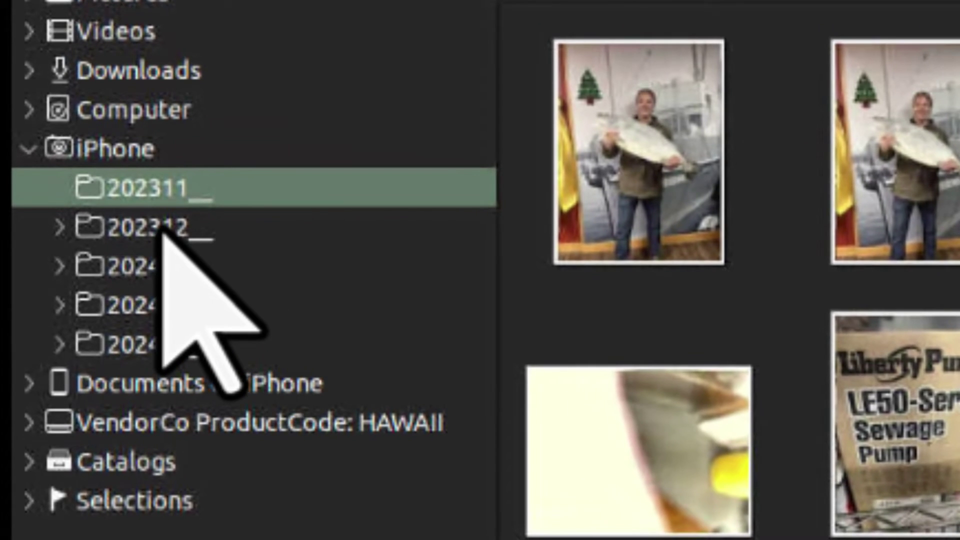
Copy the 202312_ folder in gThumb and open the empty HAWAII folder under Computer > media > my-linux.
right_click(165, 216)
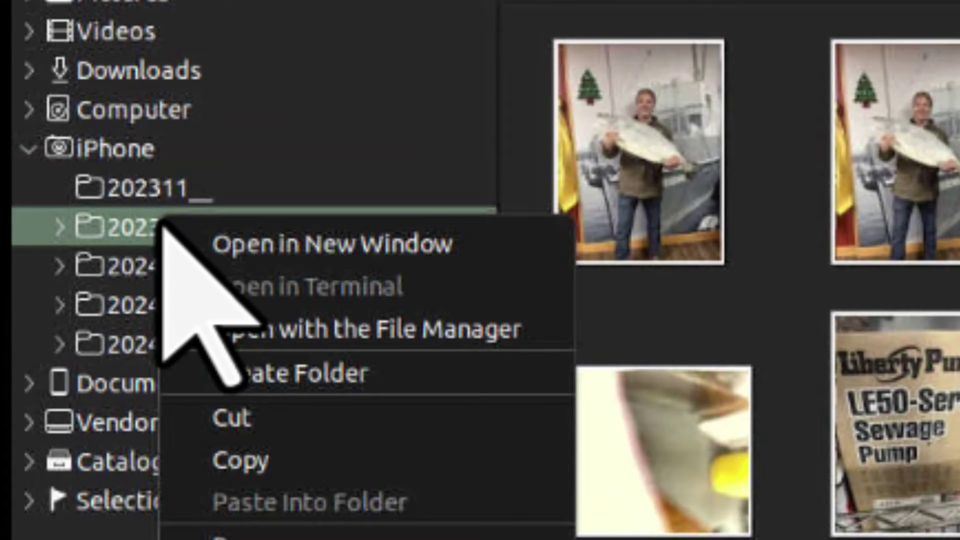
click(277, 460)
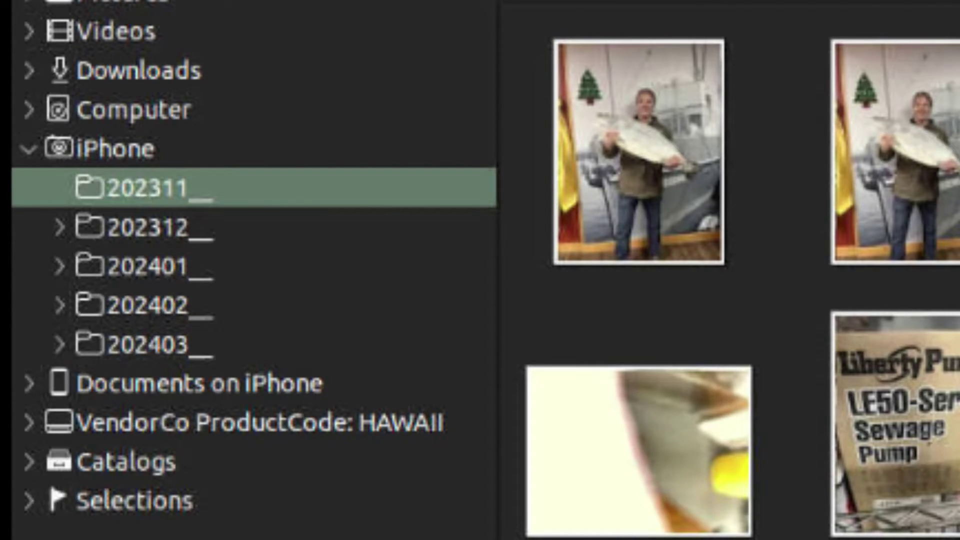
click(260, 423)
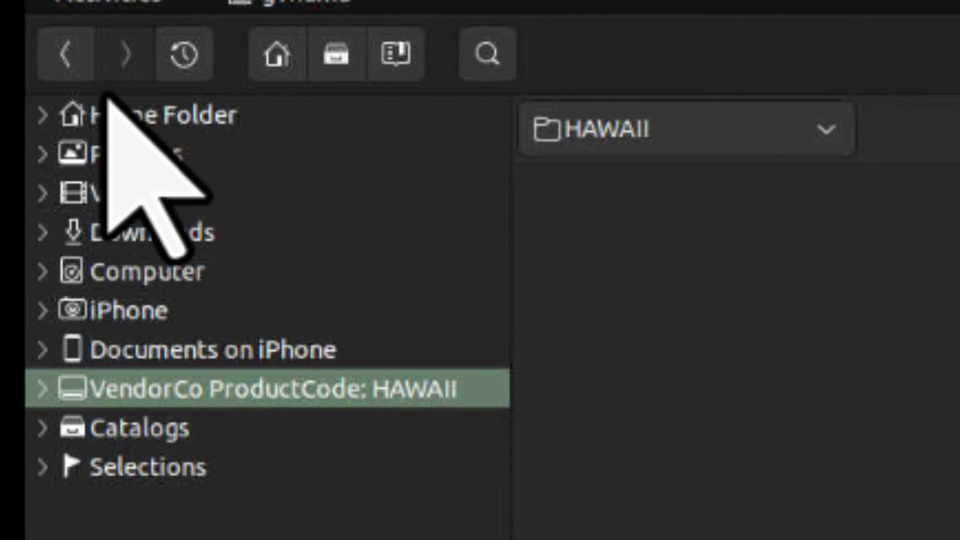
click(42, 271)
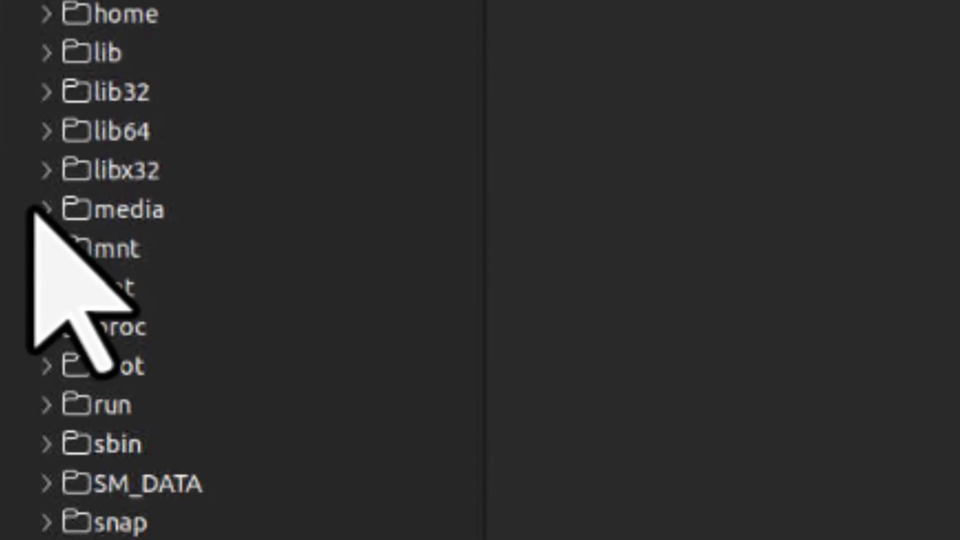
click(44, 202)
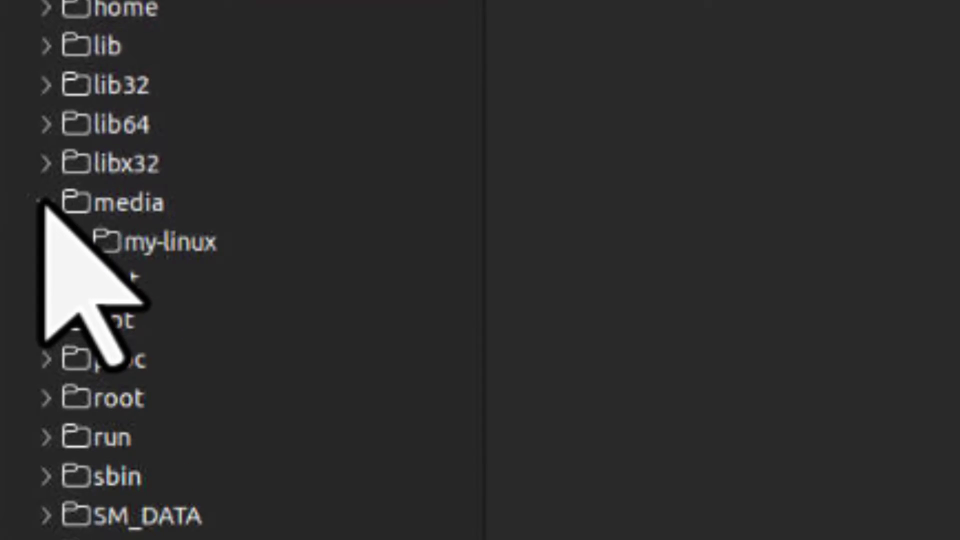
click(74, 240)
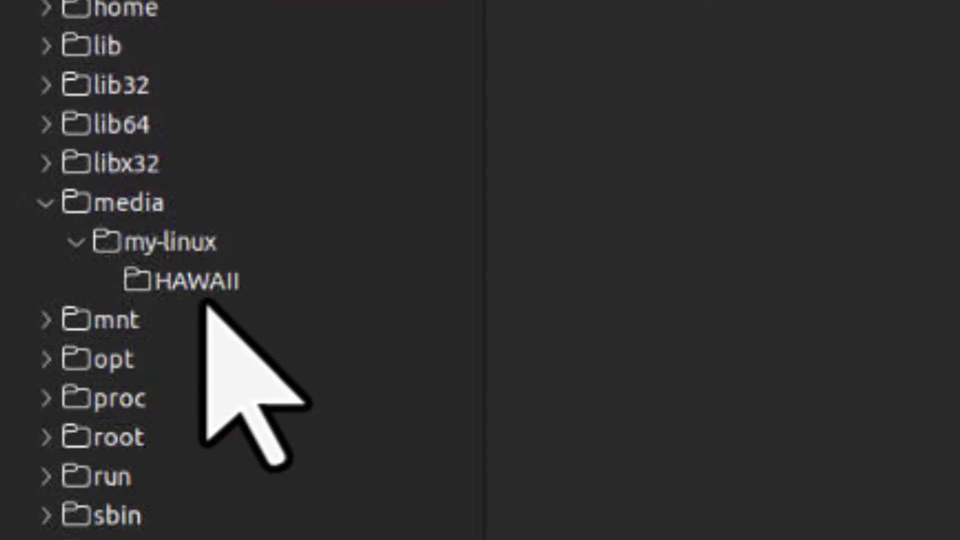
click(142, 280)
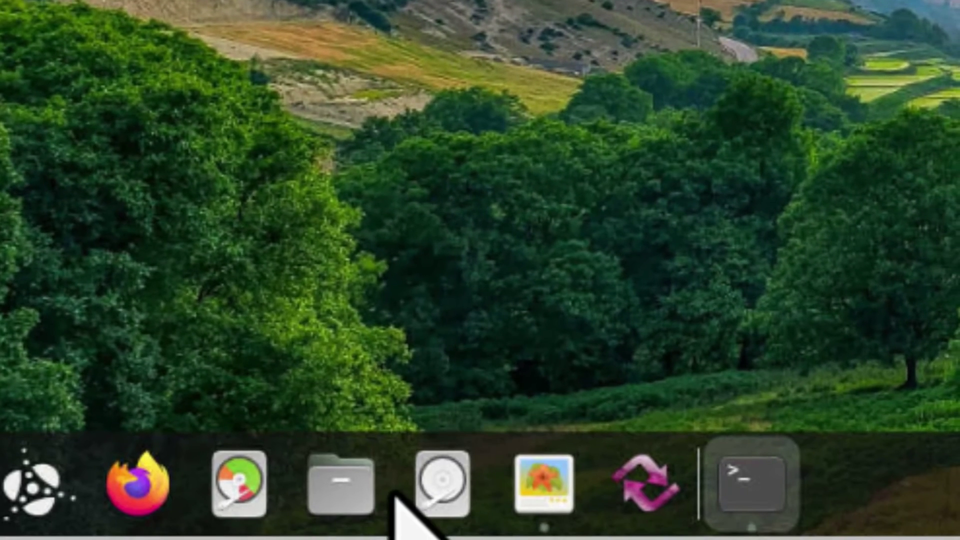
View the empty HAWAII drive in Files, then minimise Files and return to gThumb.
click(336, 477)
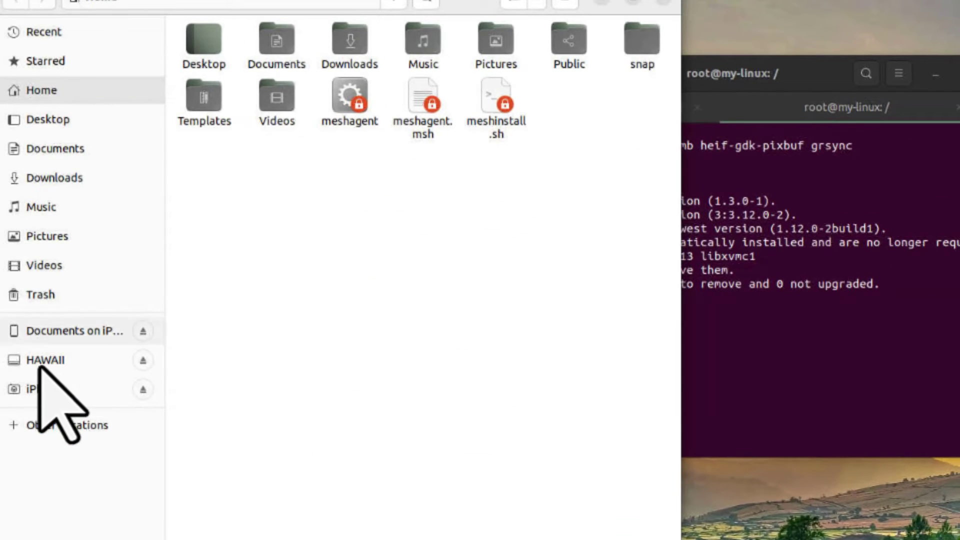
click(42, 289)
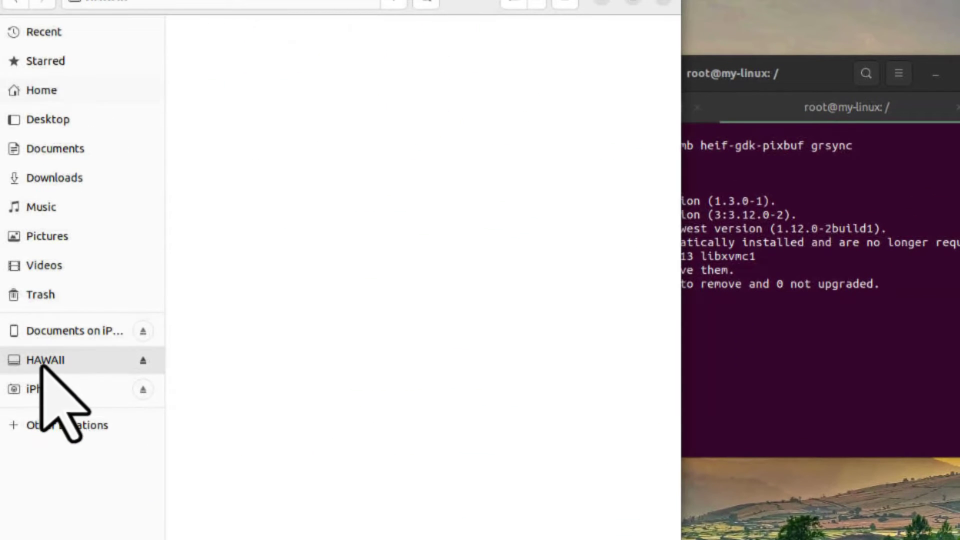
right_click(311, 171)
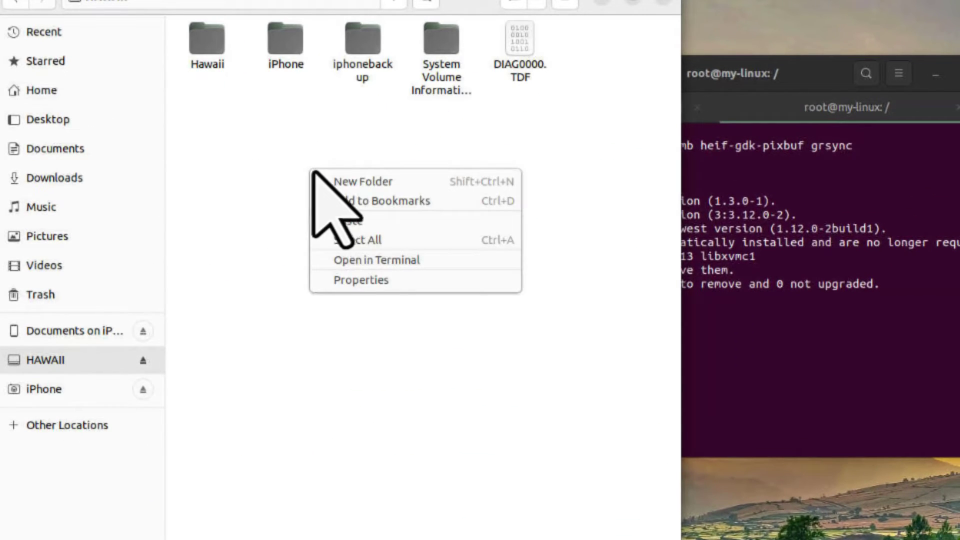
click(630, 70)
click(604, 3)
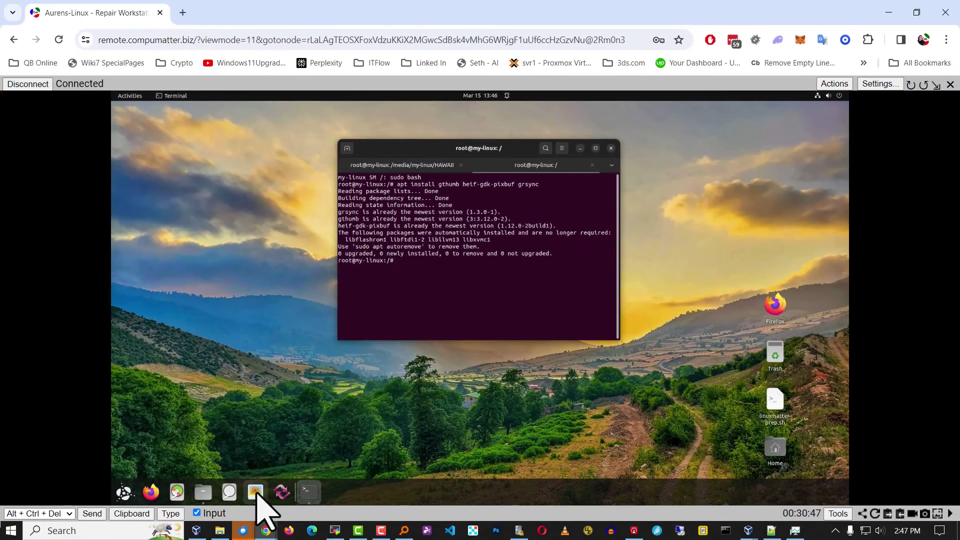
click(256, 493)
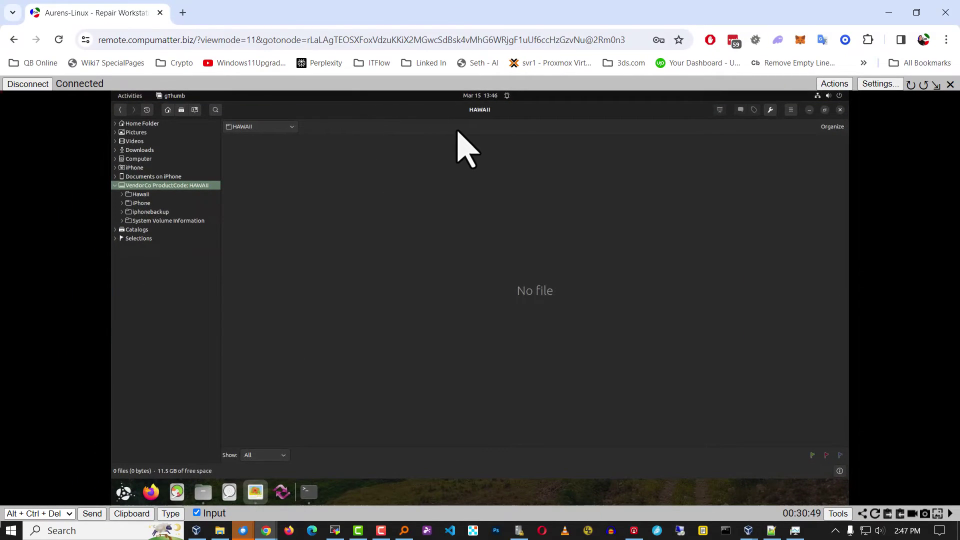